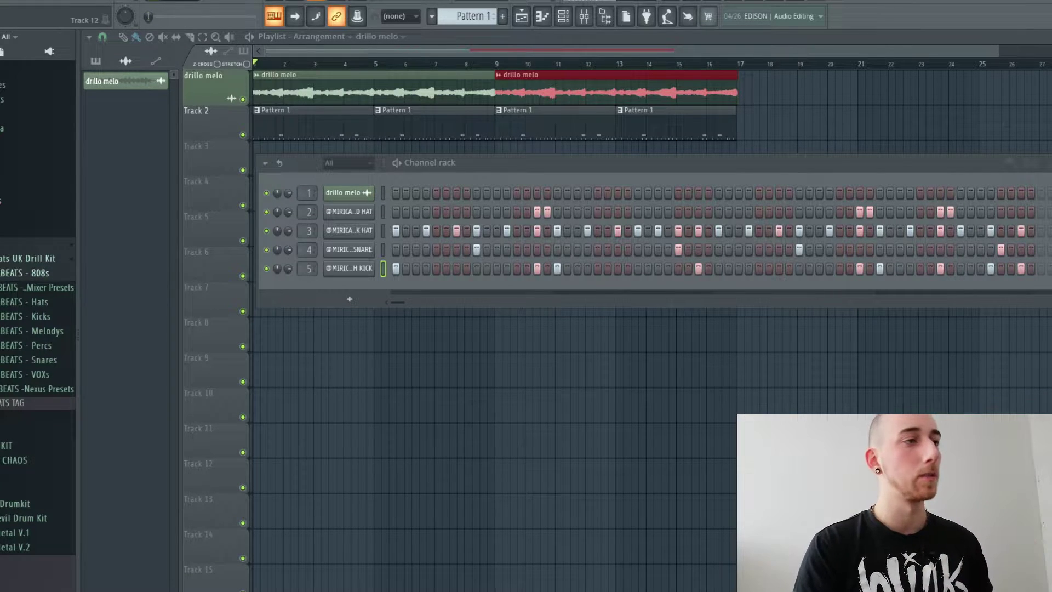
# Step: Audition the DEAD, EXTRA, MEAN, RHINO, SAUCE and SECRET samples from the UK Drill Kit's 808s folder over the beat
pyautogui.press('space')
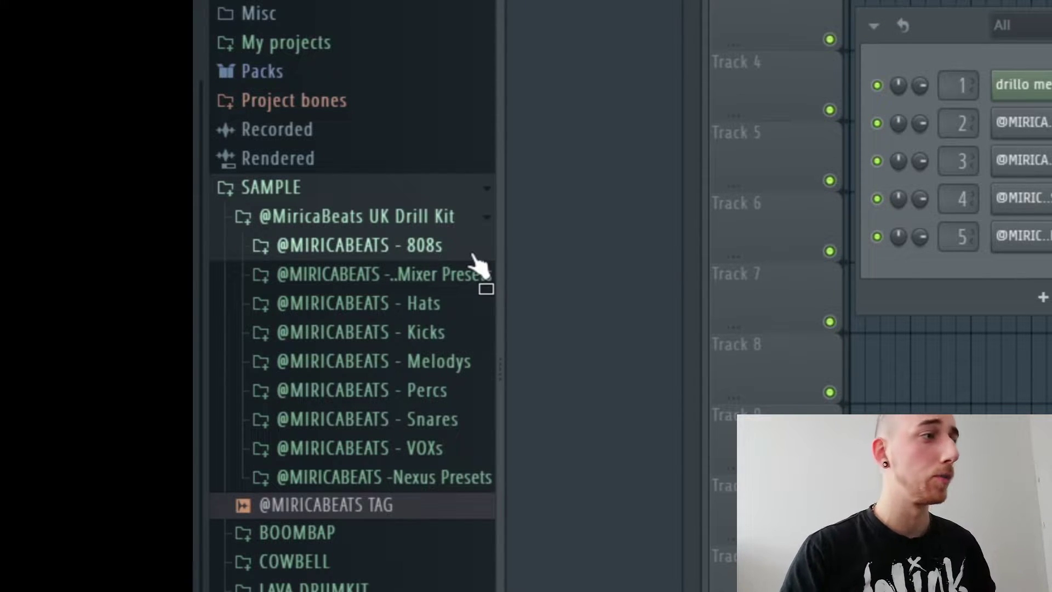
pyautogui.click(450, 247)
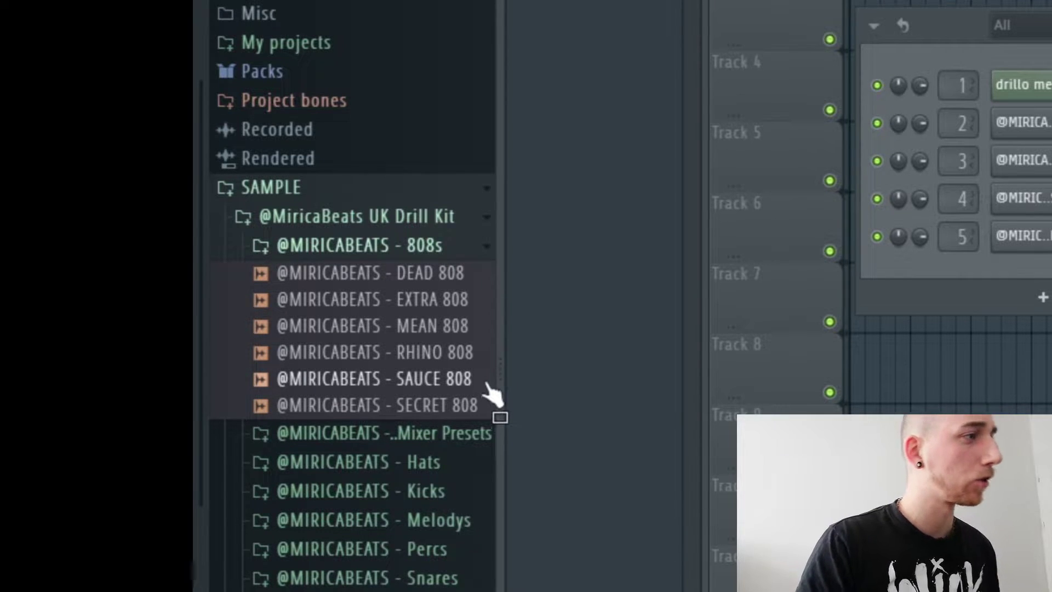
pyautogui.press('space')
pyautogui.click(462, 284)
pyautogui.click(464, 300)
pyautogui.click(454, 326)
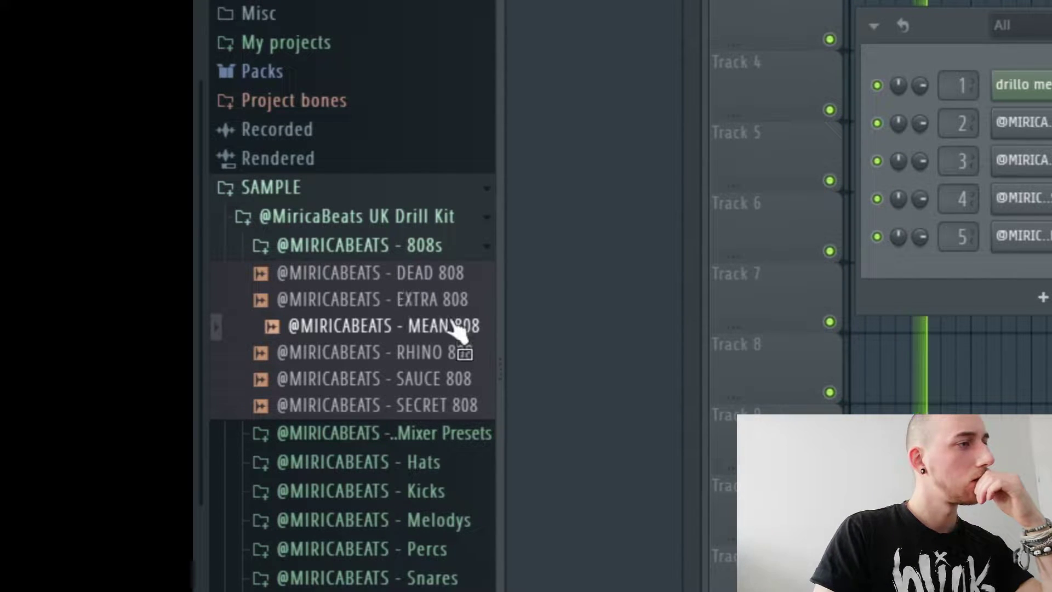
pyautogui.click(463, 356)
pyautogui.click(463, 383)
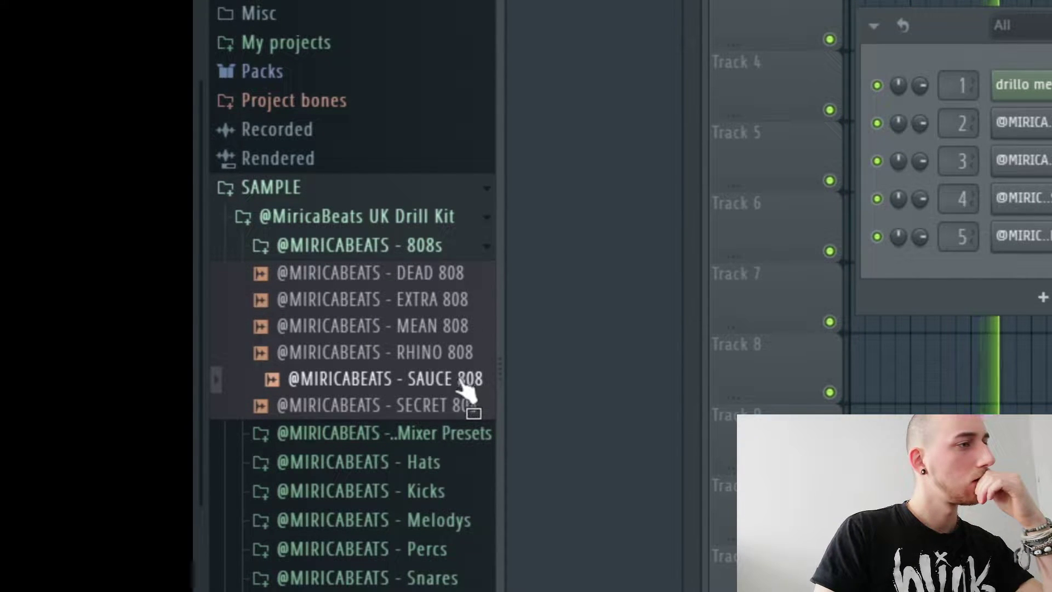
pyautogui.click(463, 406)
pyautogui.click(454, 327)
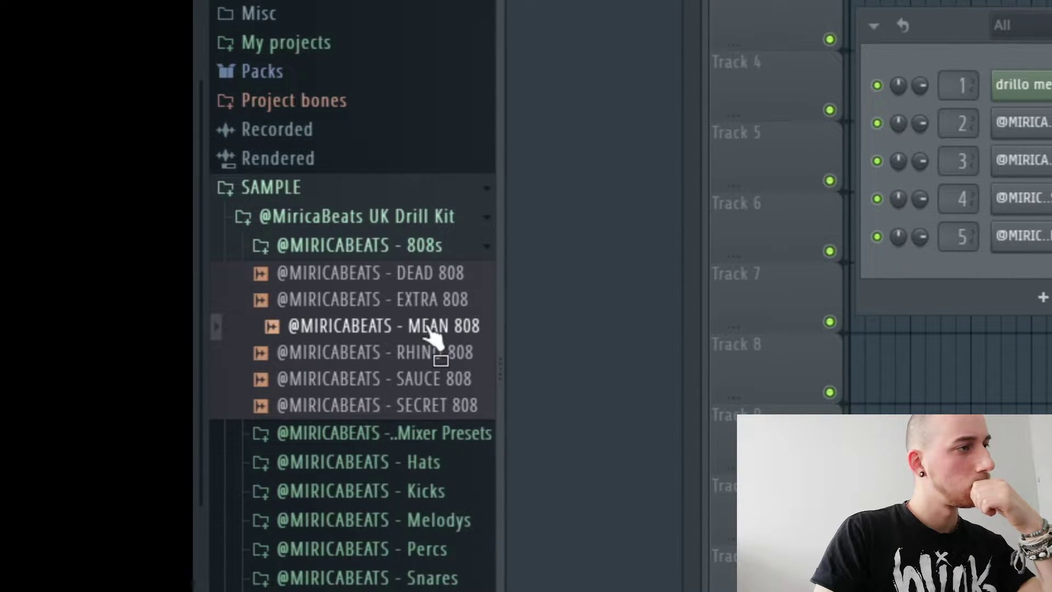
# Step: Add the MEAN 808 sample as a new channel below the kick and route it to mixer track 6
pyautogui.moveTo(429, 329); pyautogui.dragTo(1030, 250)
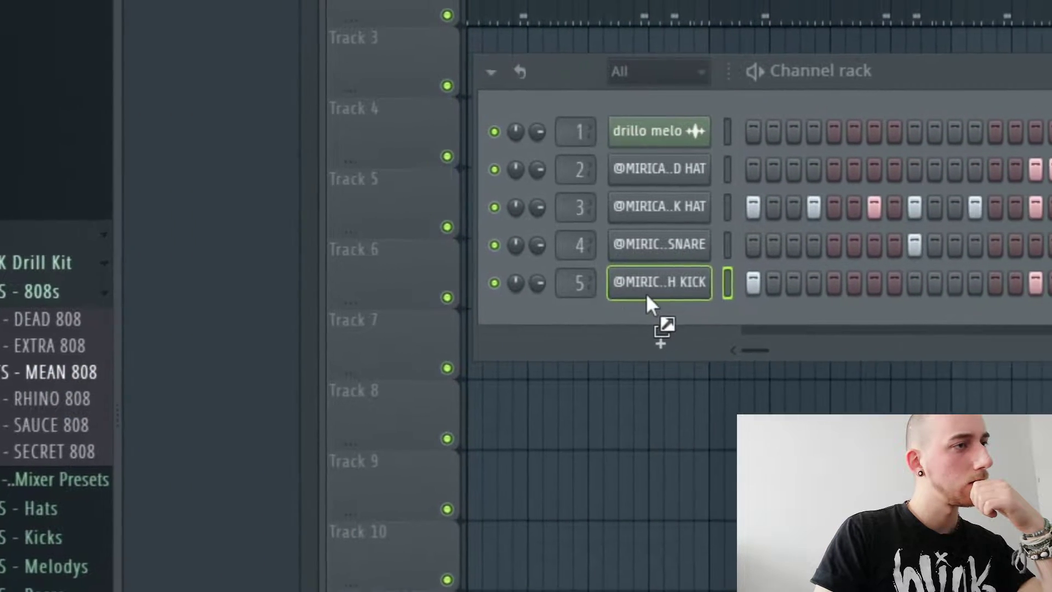
pyautogui.moveTo(645, 294); pyautogui.dragTo(658, 316)
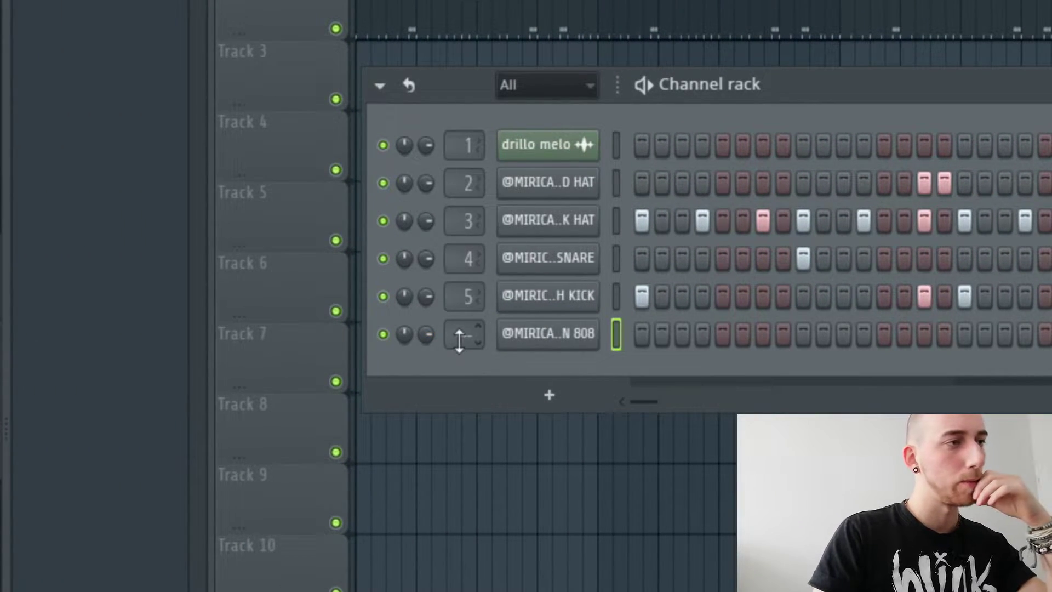
pyautogui.scroll(-2, 448, 338)
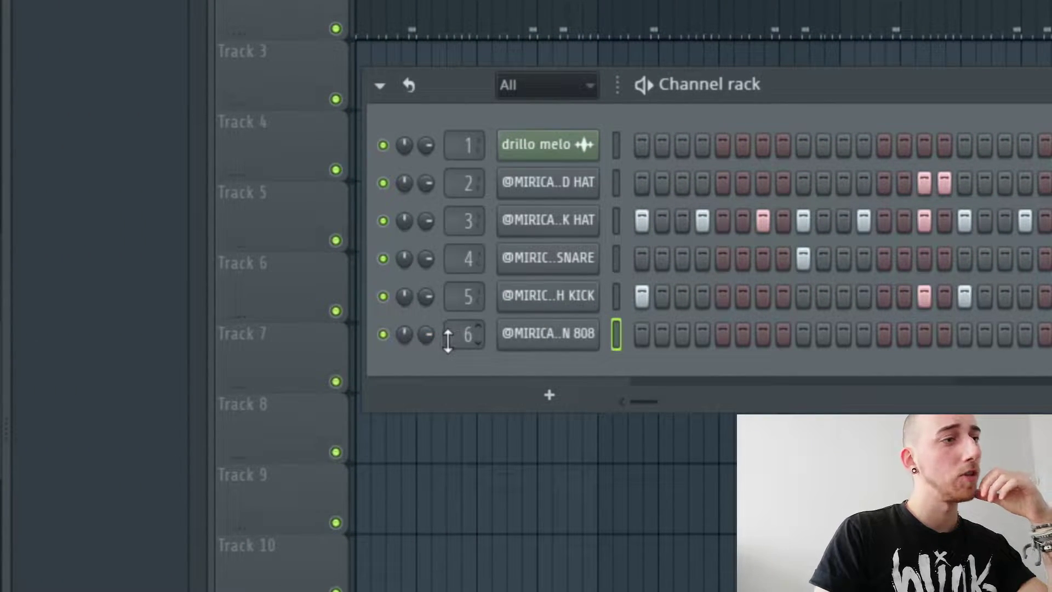
# Step: Set the MEAN 808 channel's time-stretching time to (none) and reset its precomputed Length setting
pyautogui.click(546, 339)
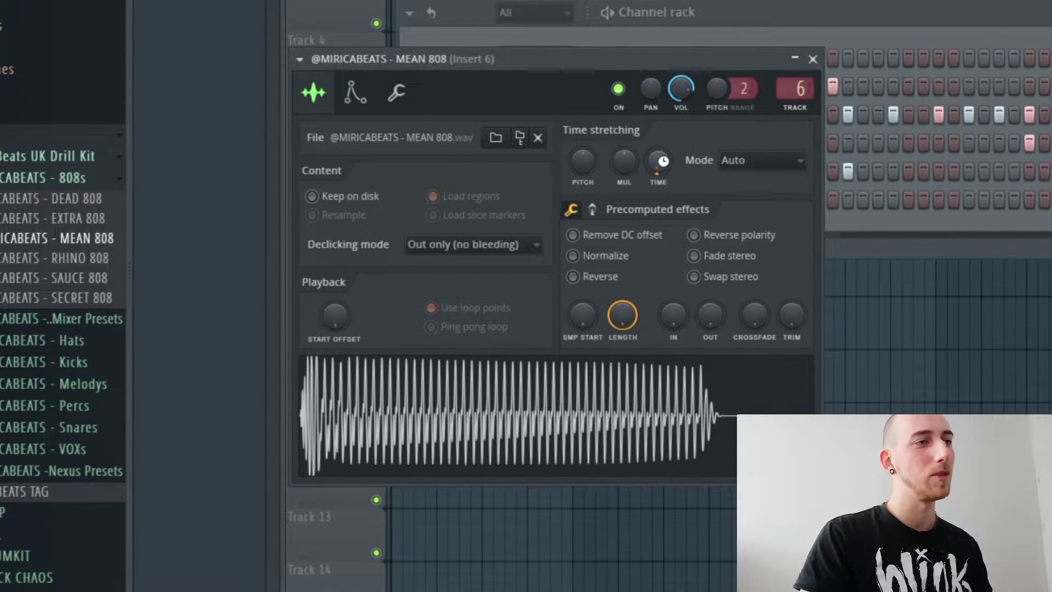
pyautogui.rightClick(660, 161)
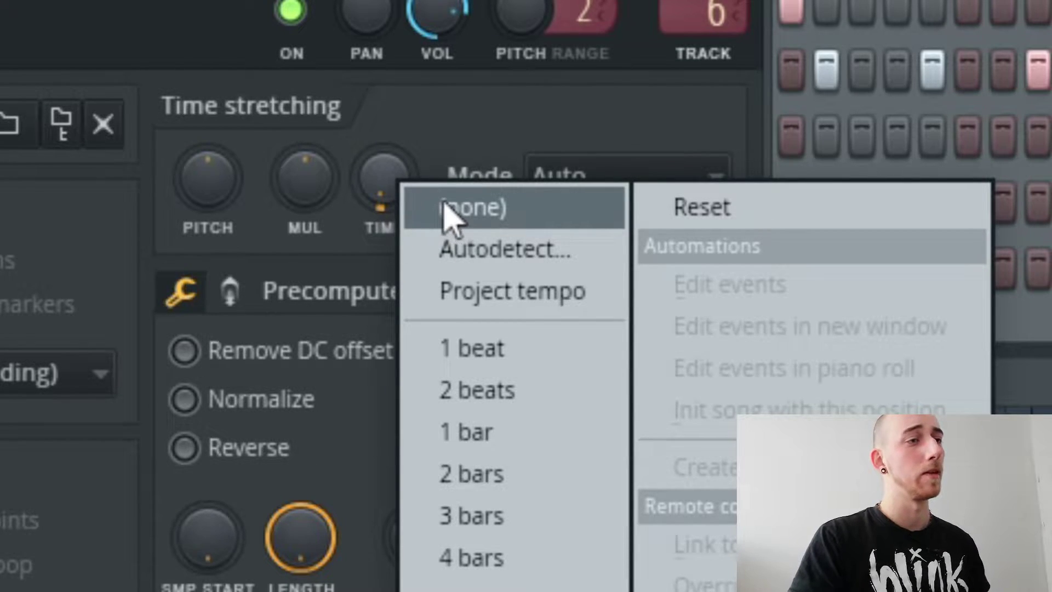
pyautogui.click(444, 207)
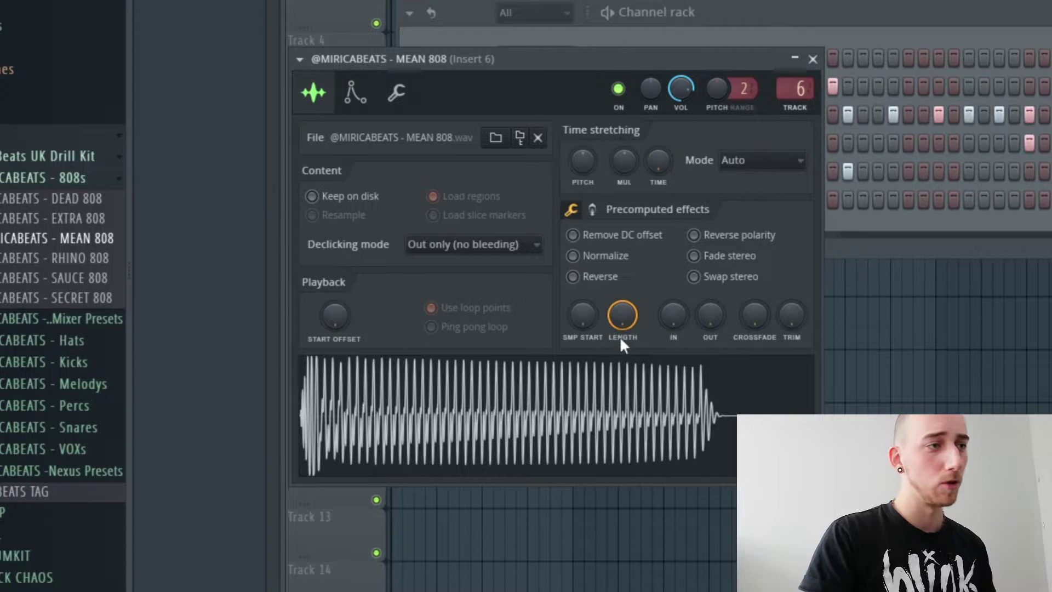
pyautogui.rightClick(623, 317)
pyautogui.click(643, 322)
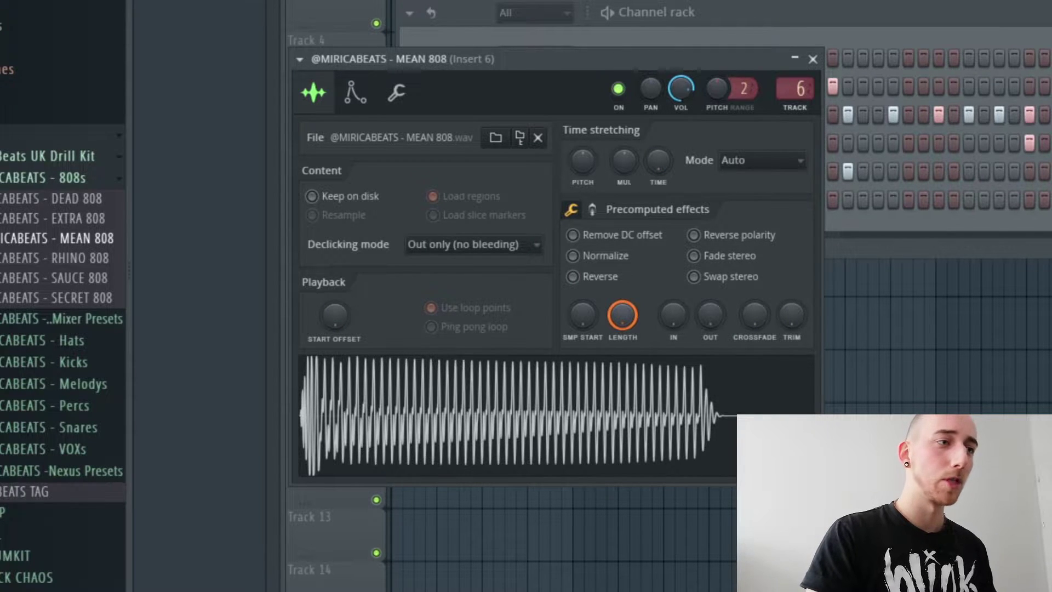
pyautogui.rightClick(624, 317)
pyautogui.click(646, 324)
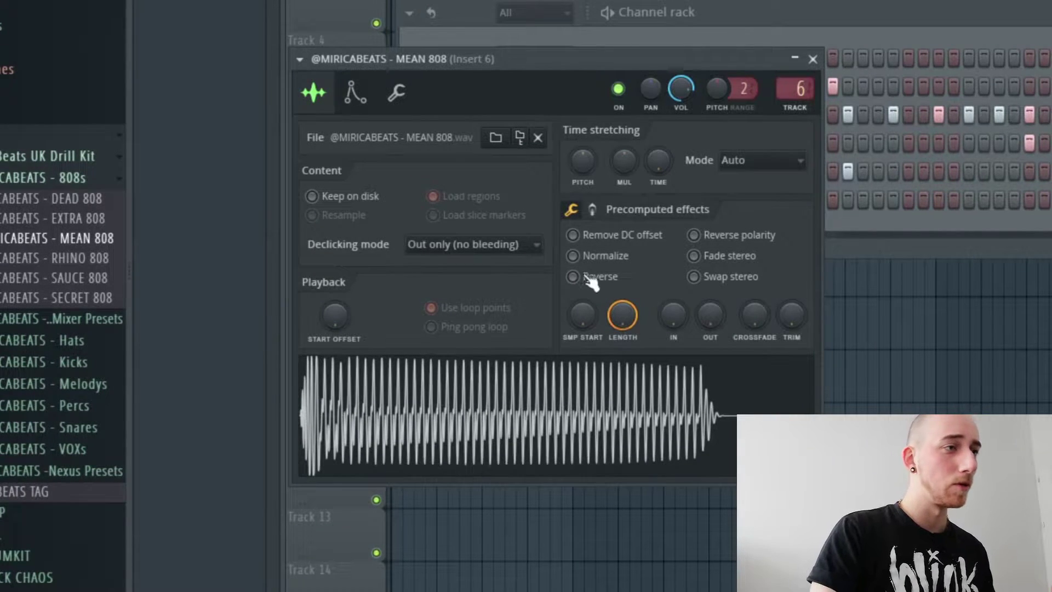
# Step: Enable the 808's volume envelope with attack, decay, sustain and release at minimum and hold at maximum
pyautogui.click(357, 98)
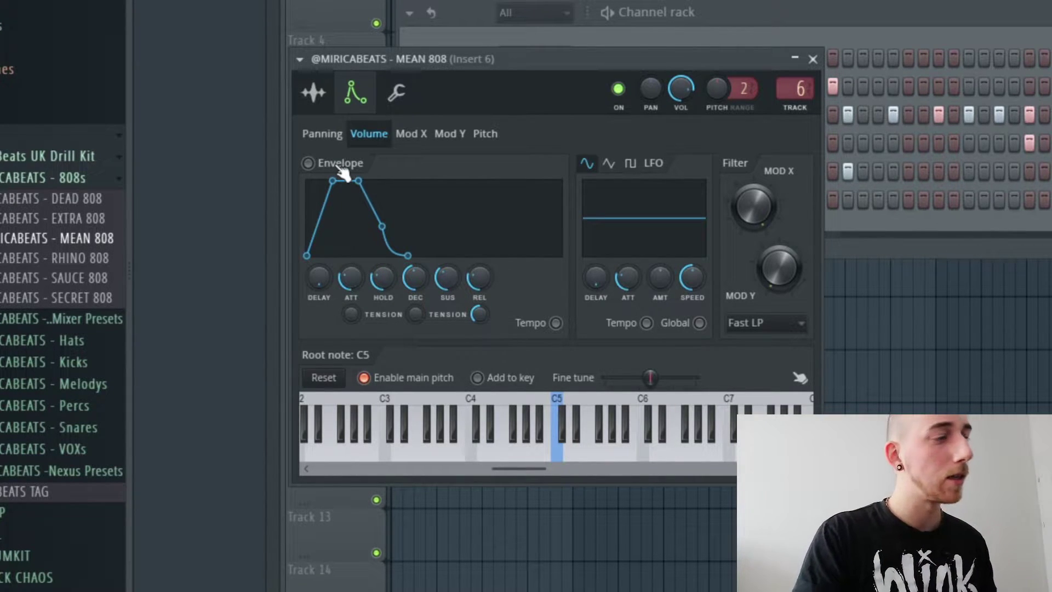
pyautogui.click(309, 162)
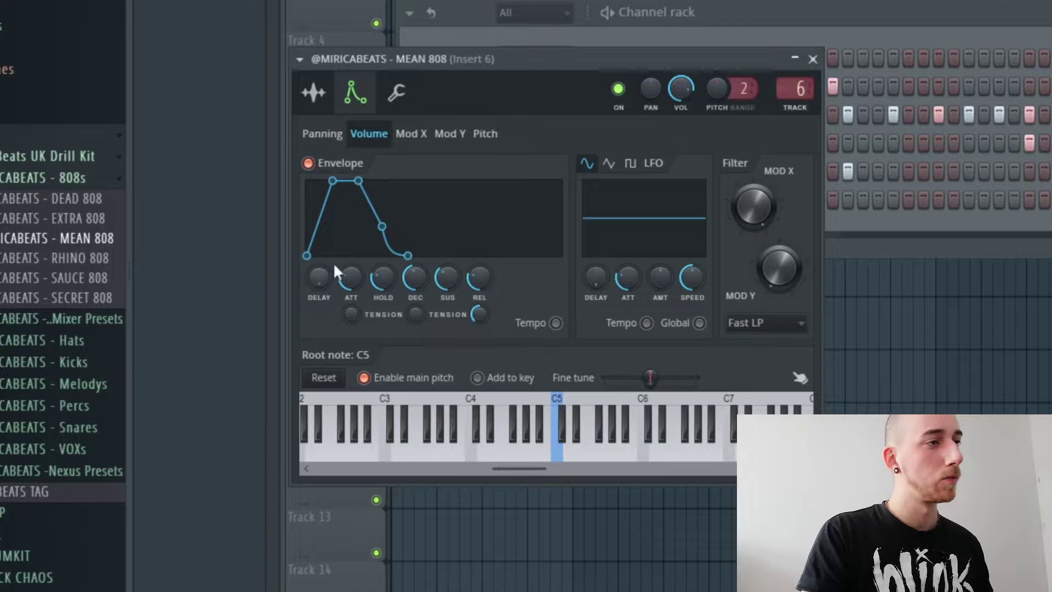
pyautogui.moveTo(348, 278); pyautogui.dragTo(348, 296)
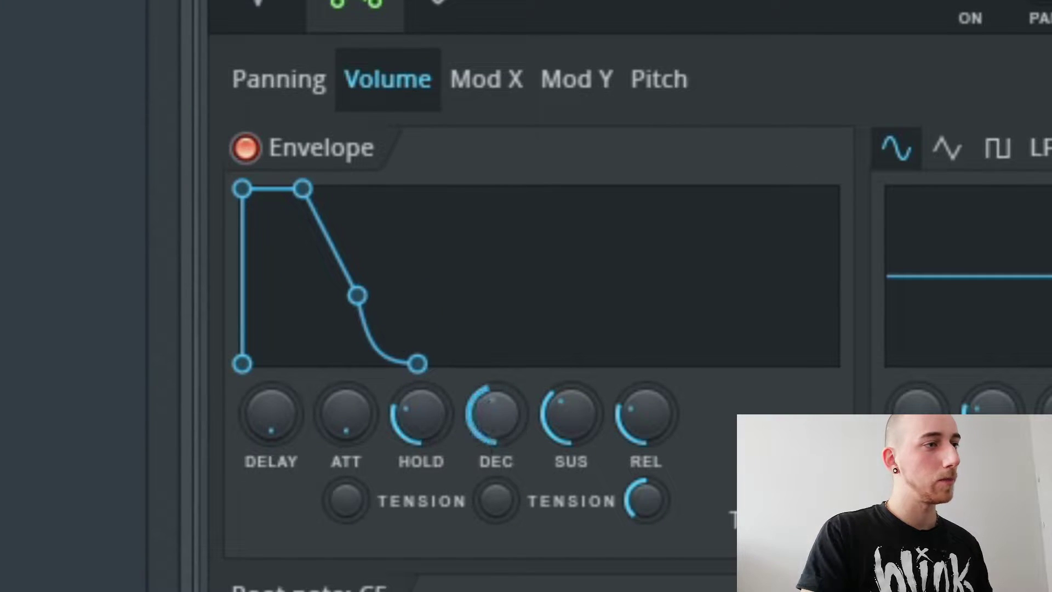
pyautogui.moveTo(416, 277); pyautogui.dragTo(416, 290)
pyautogui.moveTo(569, 413); pyautogui.dragTo(570, 438)
pyautogui.moveTo(643, 411); pyautogui.dragTo(644, 435)
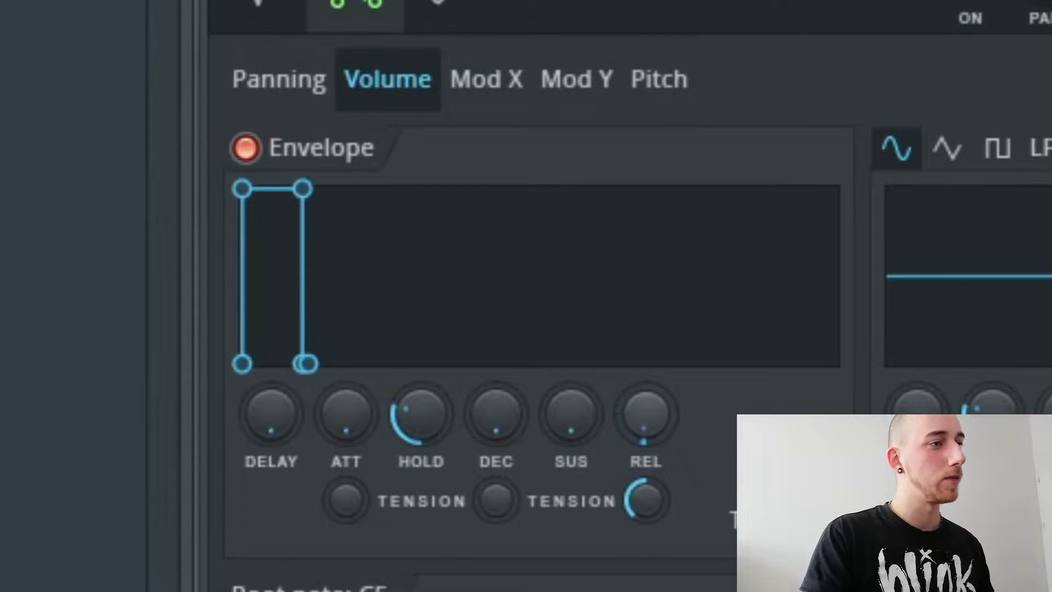
pyautogui.moveTo(435, 418); pyautogui.dragTo(436, 383)
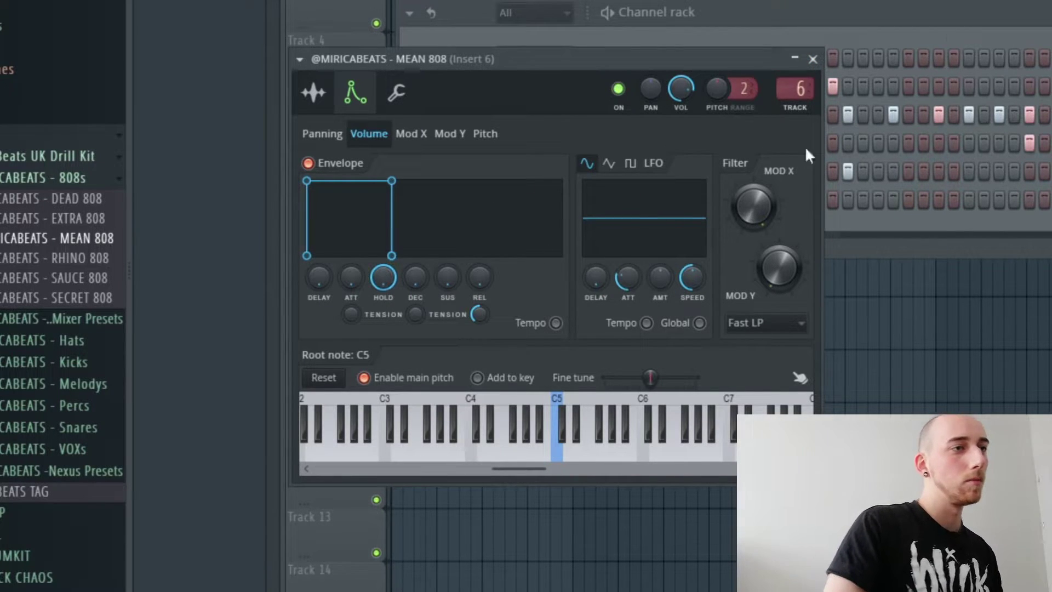
pyautogui.click(812, 58)
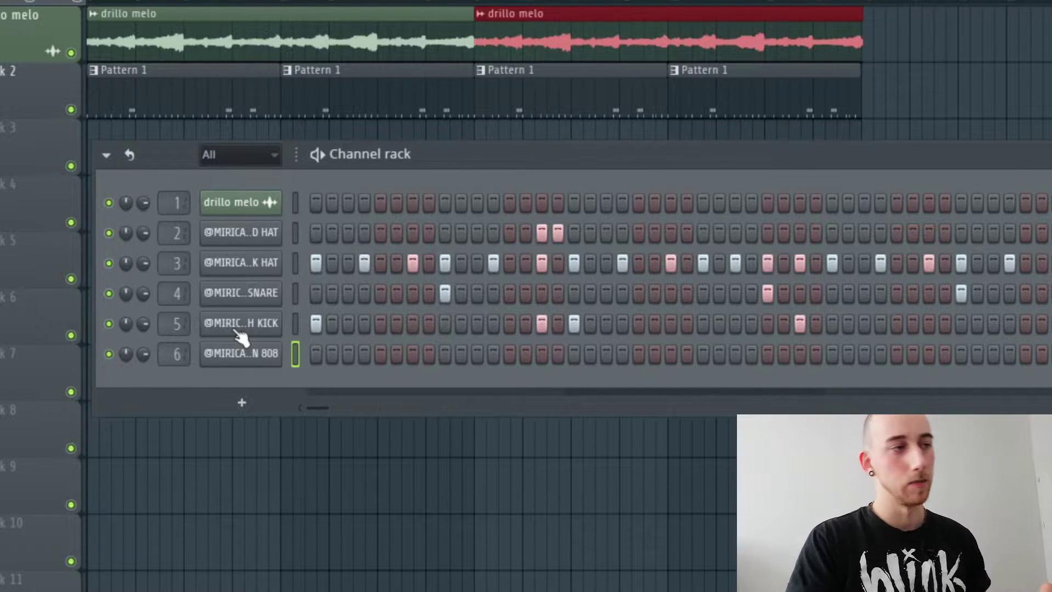
# Step: Copy the kick channel's step pattern and paste it into the MEAN 808 channel
pyautogui.rightClick(233, 329)
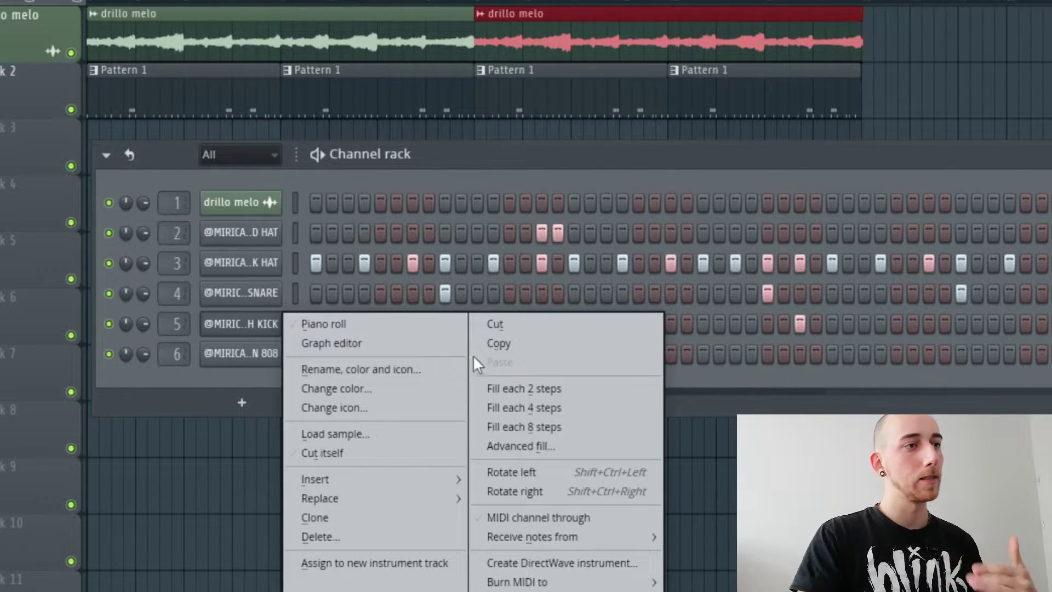
pyautogui.click(492, 345)
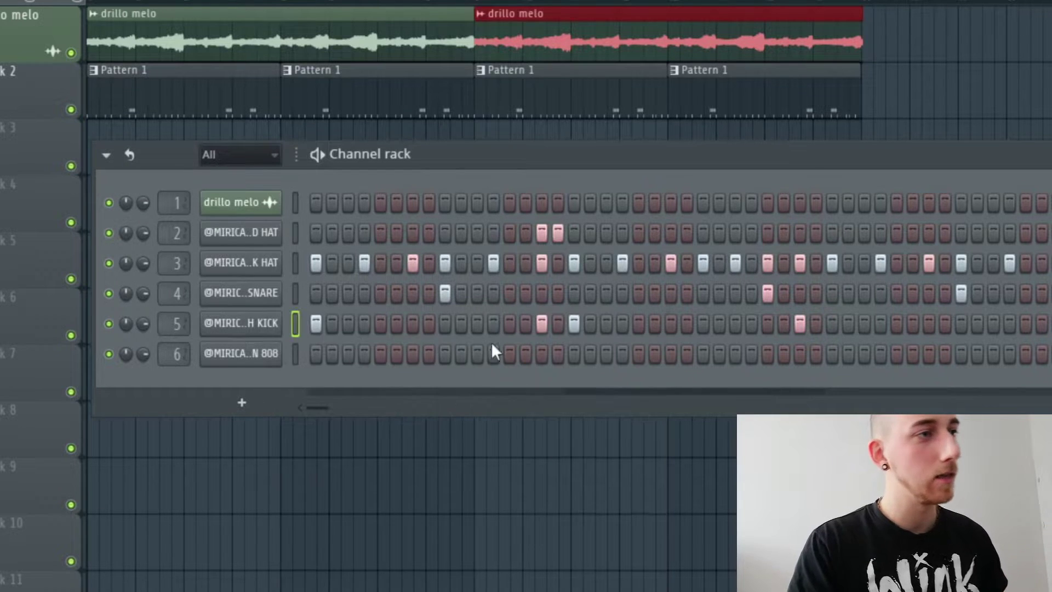
pyautogui.rightClick(263, 359)
pyautogui.click(514, 391)
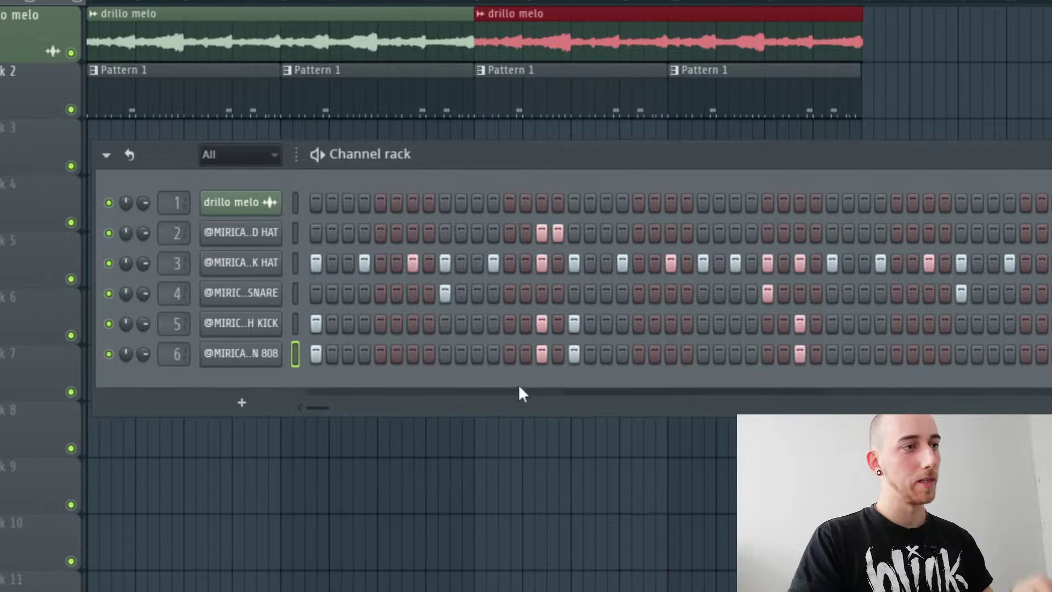
# Step: Open the MEAN 808 piano roll and transpose all its notes up three semitones to D#5
pyautogui.rightClick(272, 362)
pyautogui.click(305, 353)
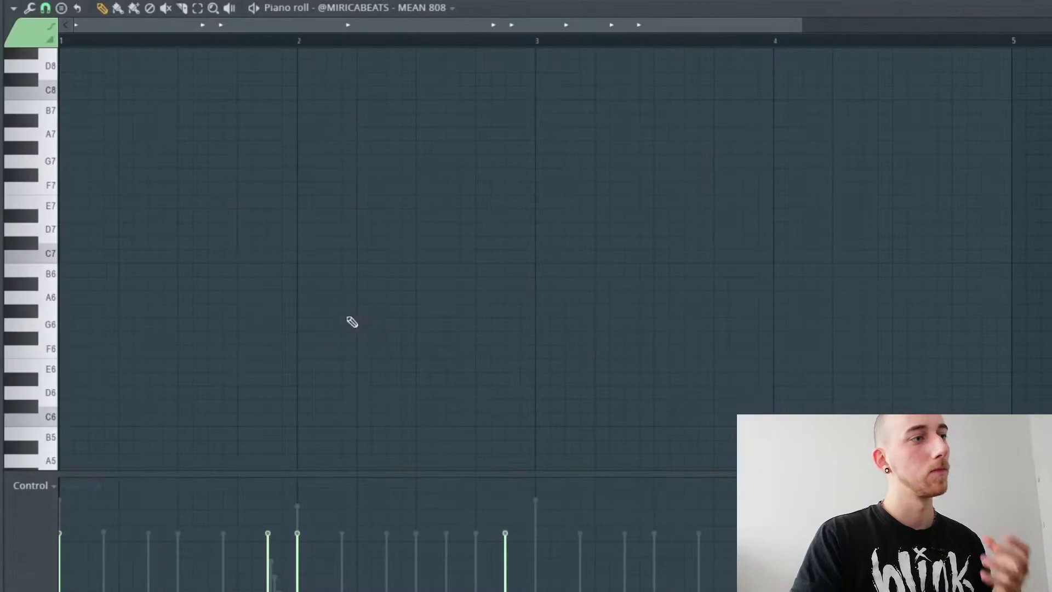
pyautogui.scroll(-6, 208, 146)
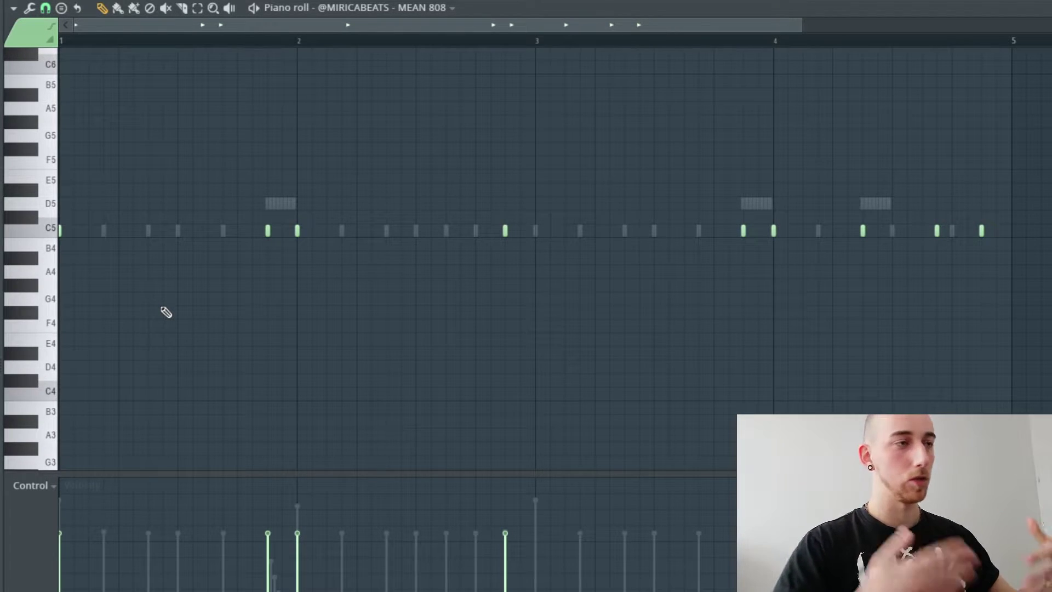
pyautogui.press('space')
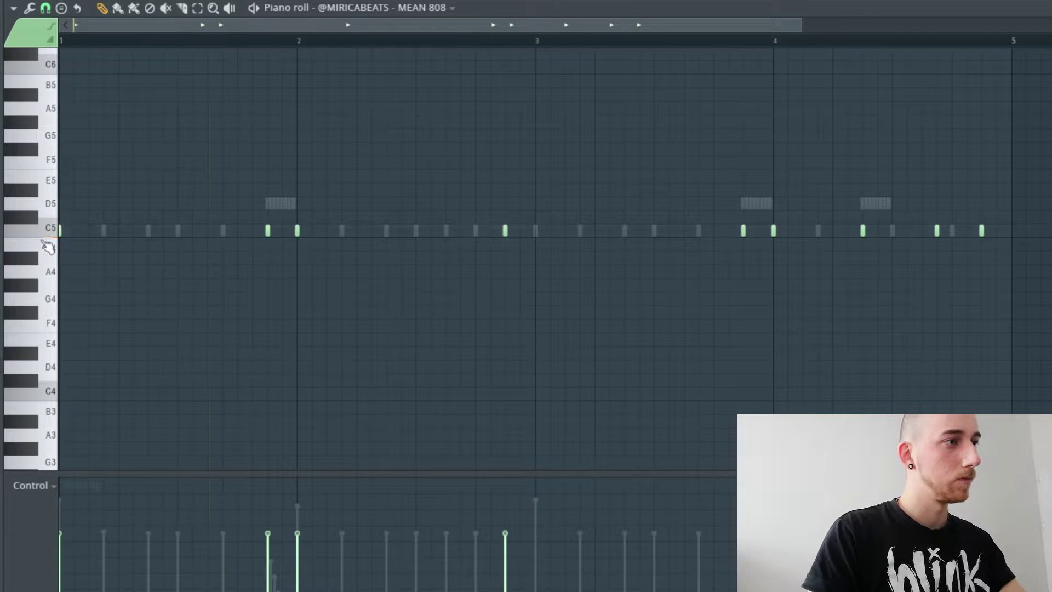
pyautogui.hotkey('ctrl', 'a')
pyautogui.press('Up')
pyautogui.press('Up')
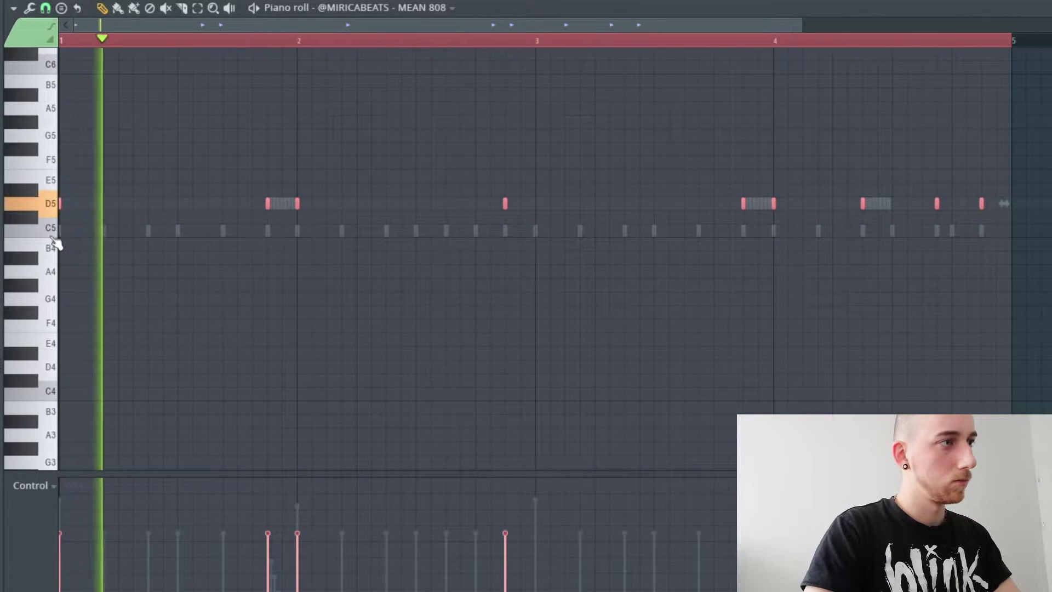
pyautogui.press('Up')
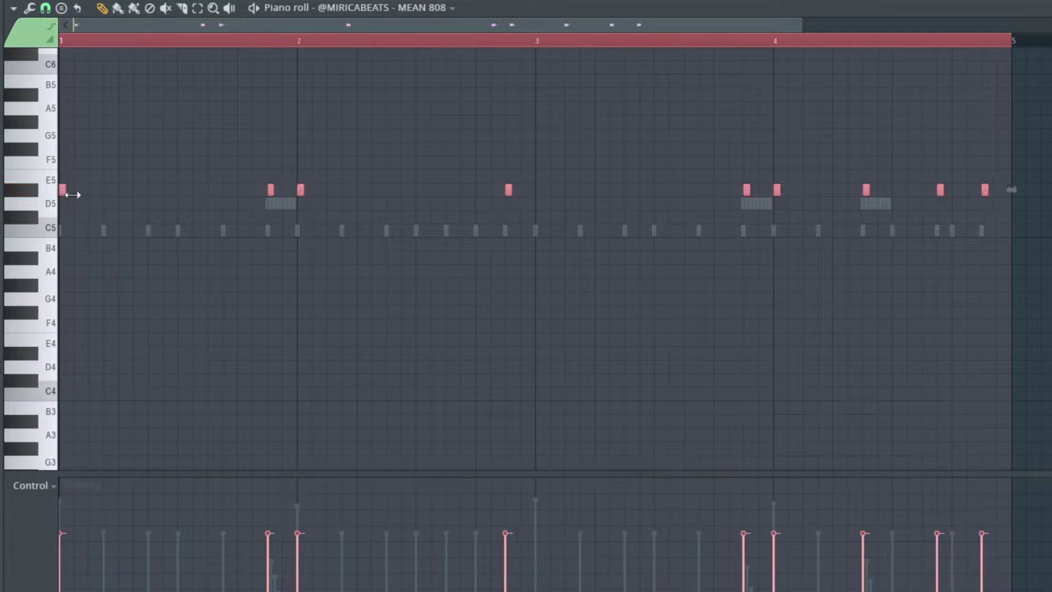
# Step: Extend the notes at the starts of bars 1 and 2 to half a bar each, and delete the note between them
pyautogui.hotkey('ctrl', 'd')
pyautogui.moveTo(62, 190); pyautogui.dragTo(178, 192)
pyautogui.press('space')
pyautogui.press('space')
pyautogui.rightClick(268, 190)
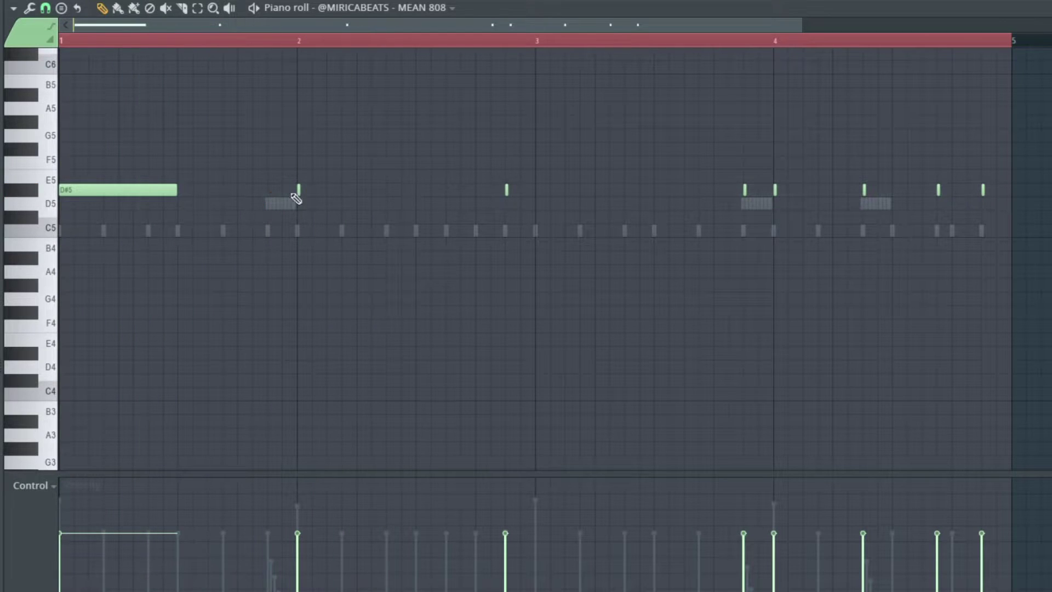
pyautogui.moveTo(299, 190); pyautogui.dragTo(418, 193)
pyautogui.press('space')
pyautogui.press('space')
# Step: Delete the 808 note near the end of bar 2 and lengthen the final group of notes to run continuously to bar 5
pyautogui.moveTo(507, 190); pyautogui.dragTo(536, 191)
pyautogui.press('space')
pyautogui.rightClick(520, 190)
pyautogui.moveTo(776, 190); pyautogui.dragTo(1013, 191)
pyautogui.press('space')
pyautogui.press('space')
# Step: Raise the velocity of all the 808 notes to maximum and transpose them up one octave to D#6
pyautogui.hotkey('ctrl', 'a')
pyautogui.scroll(5, 712, 241)
pyautogui.hotkey('ctrl', 'z')
pyautogui.keyDown('ctrl'); pyautogui.click(884, 223); pyautogui.keyUp('ctrl')
pyautogui.press('space')
pyautogui.press('space')
pyautogui.press('space')
pyautogui.press('space')
pyautogui.press('space')
pyautogui.moveTo(175, 190)
pyautogui.mouseDown()
pyautogui.moveTo(296, 197)
pyautogui.moveTo(177, 199)
pyautogui.mouseUp()
pyautogui.press('space')
pyautogui.press('space')
pyautogui.press('space')
pyautogui.press('space')
pyautogui.click(728, 190)
pyautogui.moveTo(802, 191); pyautogui.dragTo(771, 164)
pyautogui.moveTo(761, 167); pyautogui.dragTo(764, 191)
pyautogui.press('space')
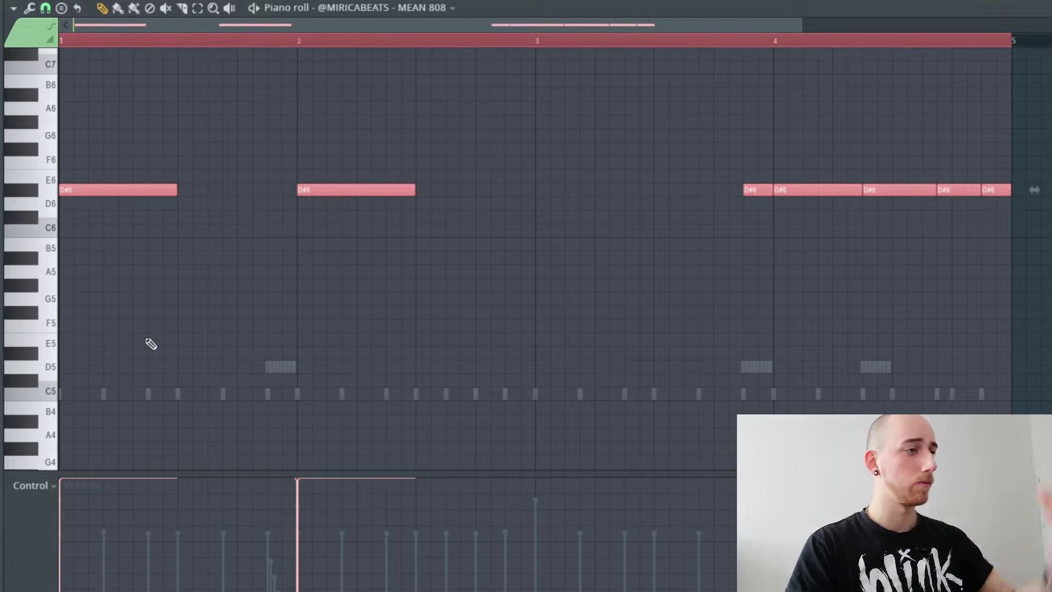
# Step: Transpose all the 808 notes down one octave to D#5 and play back the pattern
pyautogui.click(56, 196)
pyautogui.click(36, 191)
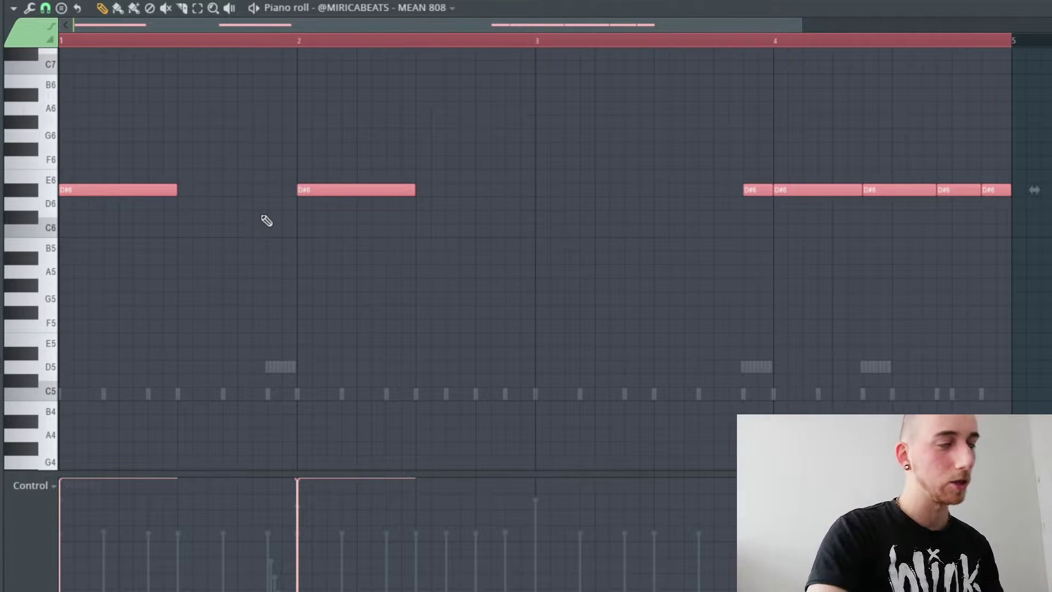
pyautogui.hotkey('ctrl', 'Down')
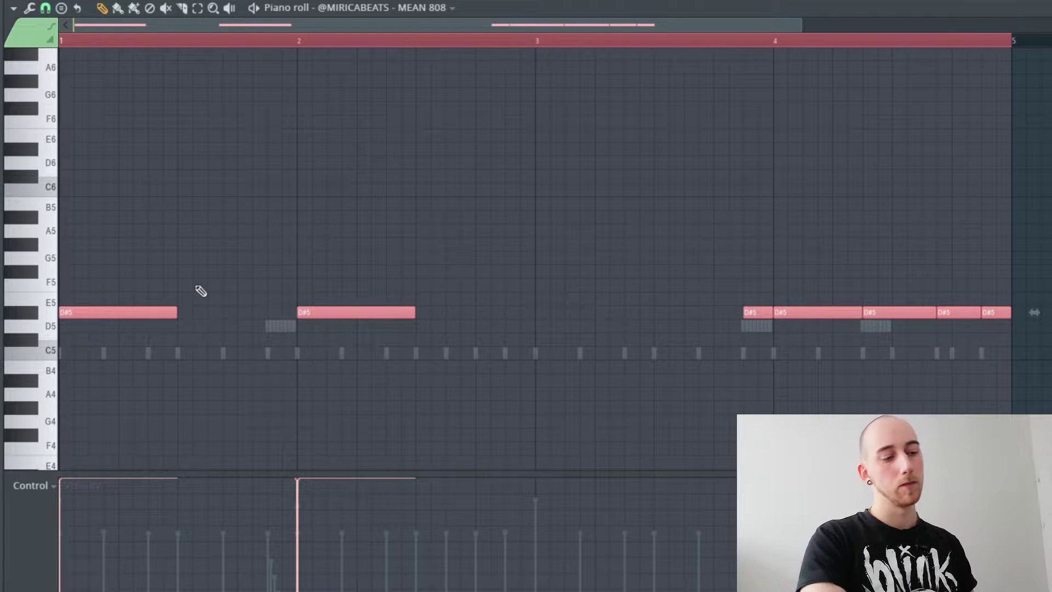
pyautogui.press('space')
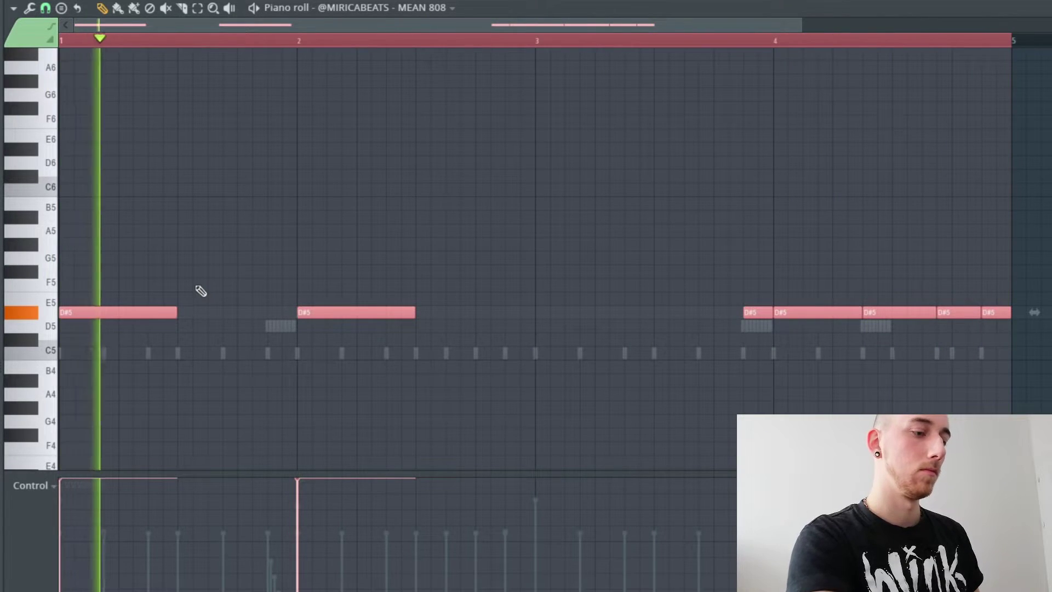
pyautogui.press('space')
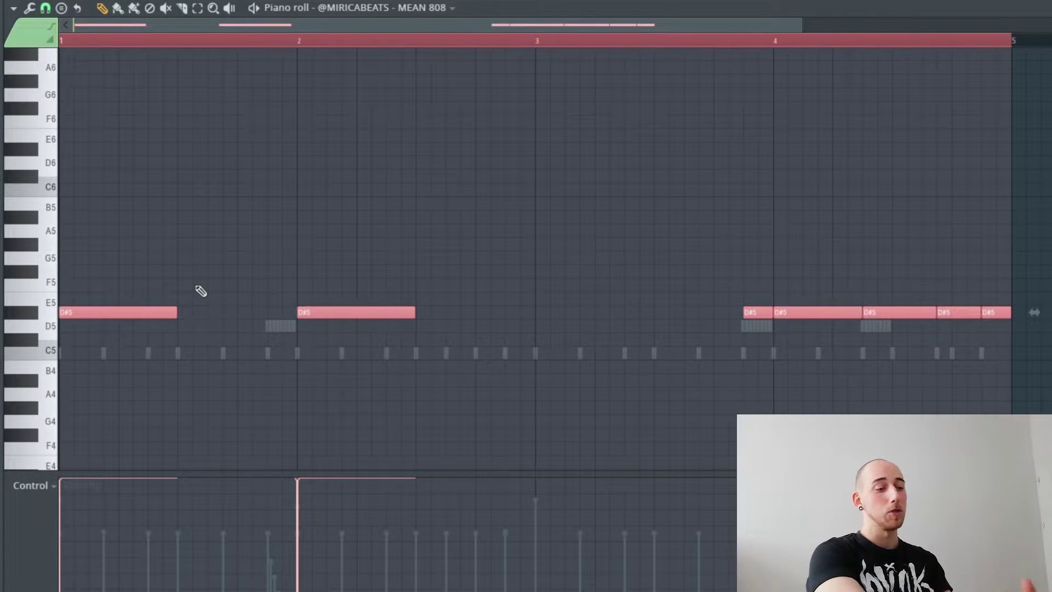
pyautogui.press('space')
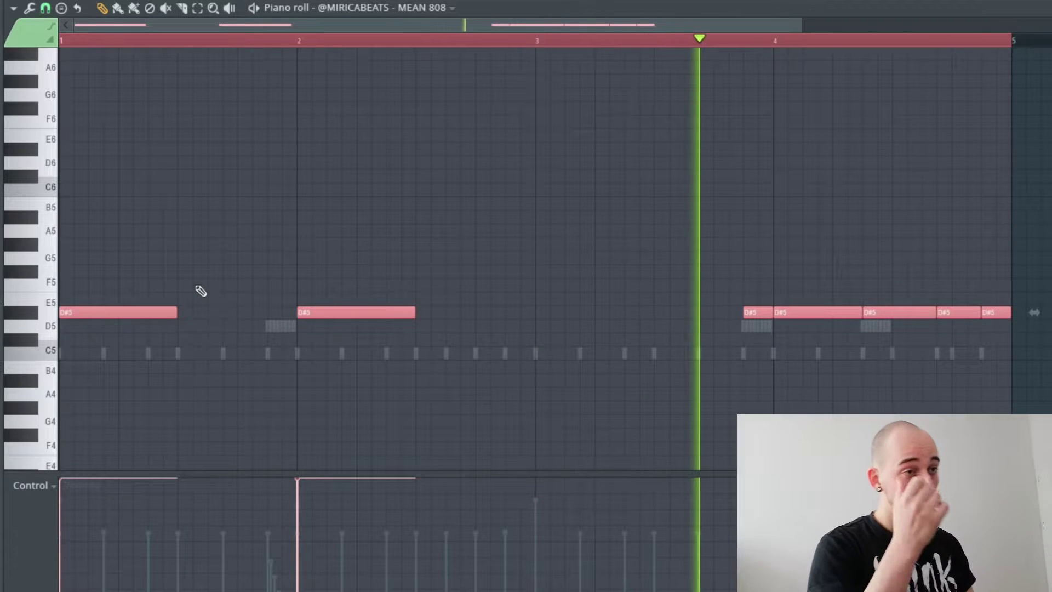
pyautogui.press('space')
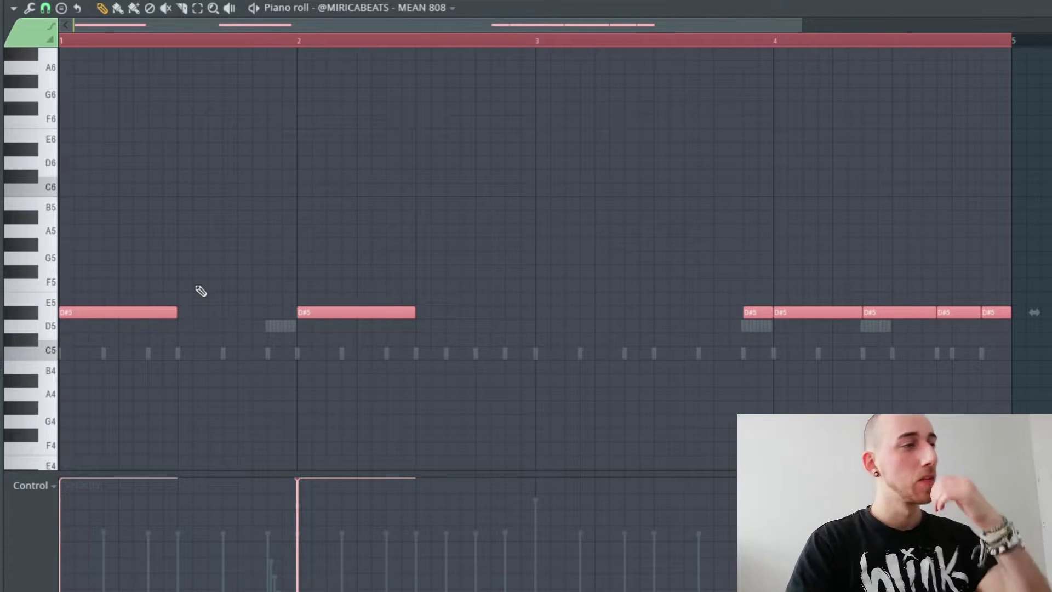
# Step: Add two short D#6 notes in the second half of bar 2 and play back the pattern
pyautogui.keyDown('ctrl'); pyautogui.click(264, 264); pyautogui.keyUp('ctrl')
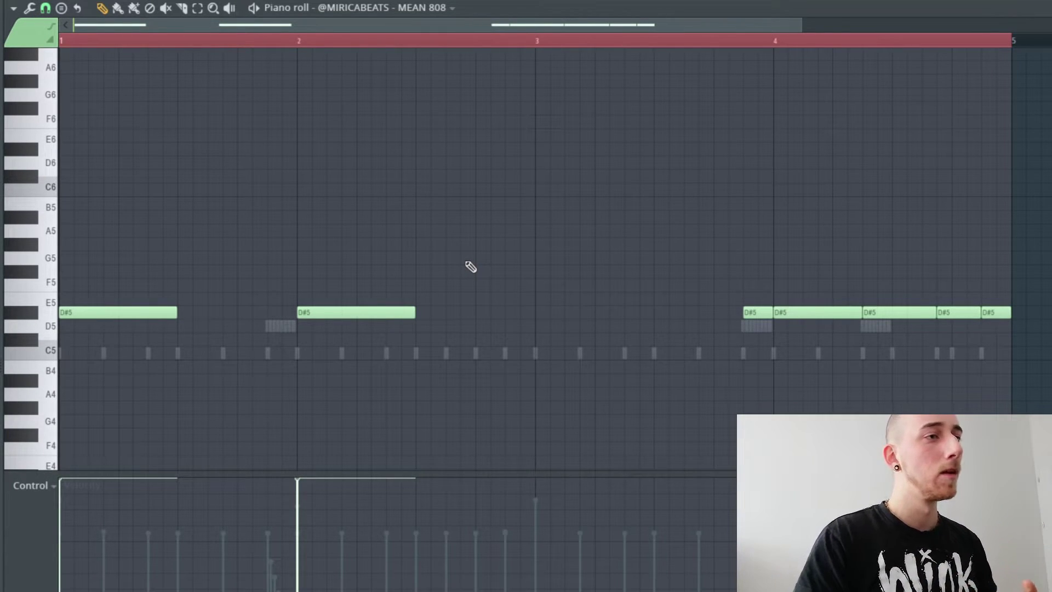
pyautogui.scroll(2, 542, 219)
pyautogui.click(476, 218)
pyautogui.rightClick(487, 221)
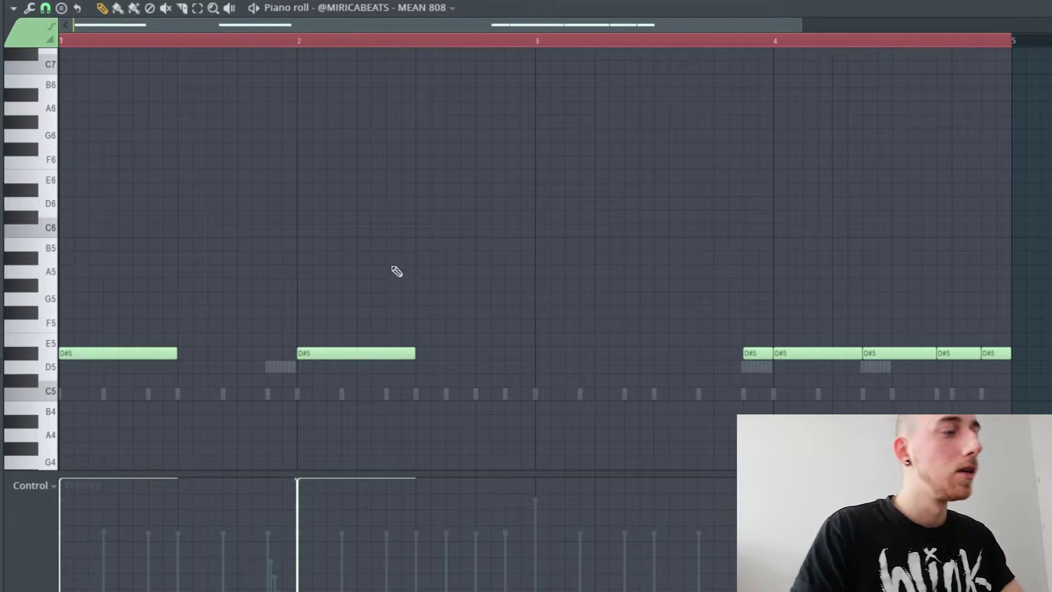
pyautogui.press('space')
pyautogui.moveTo(486, 238); pyautogui.dragTo(454, 193)
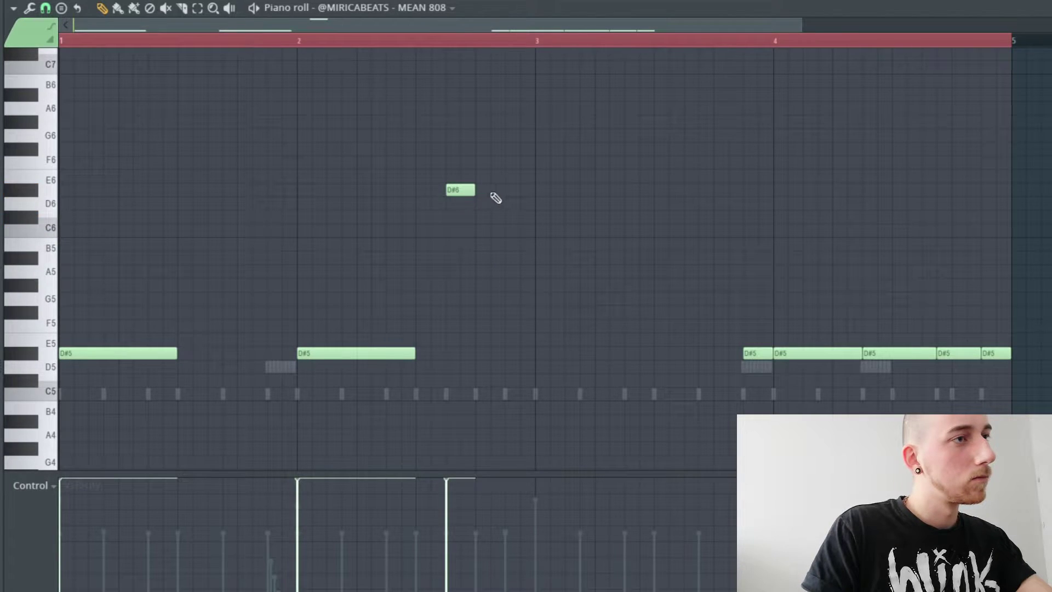
pyautogui.click(509, 190)
pyautogui.press('space')
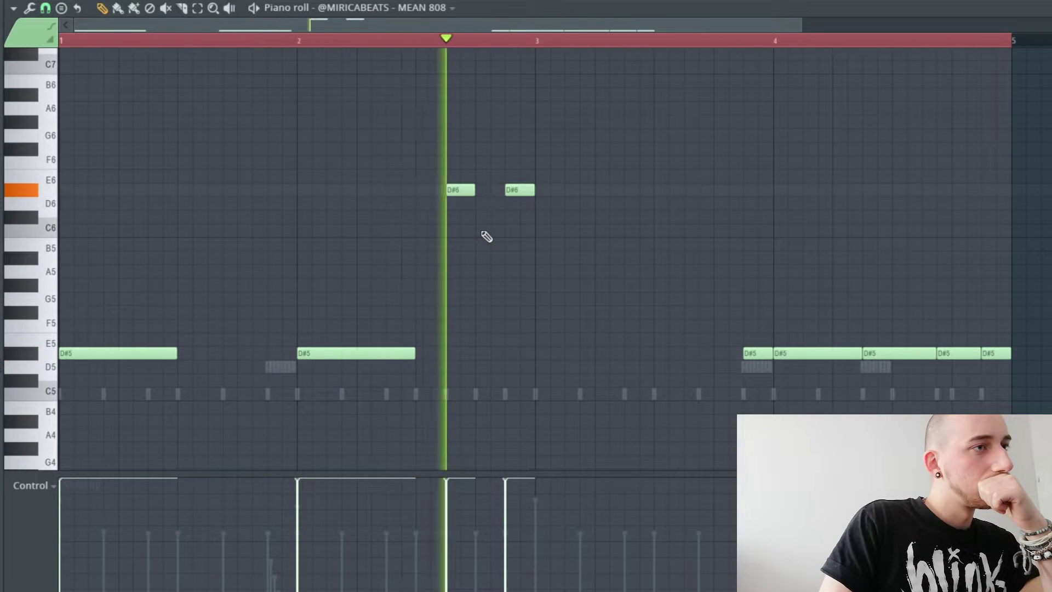
# Step: Move the first D#6 note in bar 2 directly against the second, and place another D#6 note in the second half of bar 4
pyautogui.press('space')
pyautogui.moveTo(460, 192); pyautogui.dragTo(489, 193)
pyautogui.press('space')
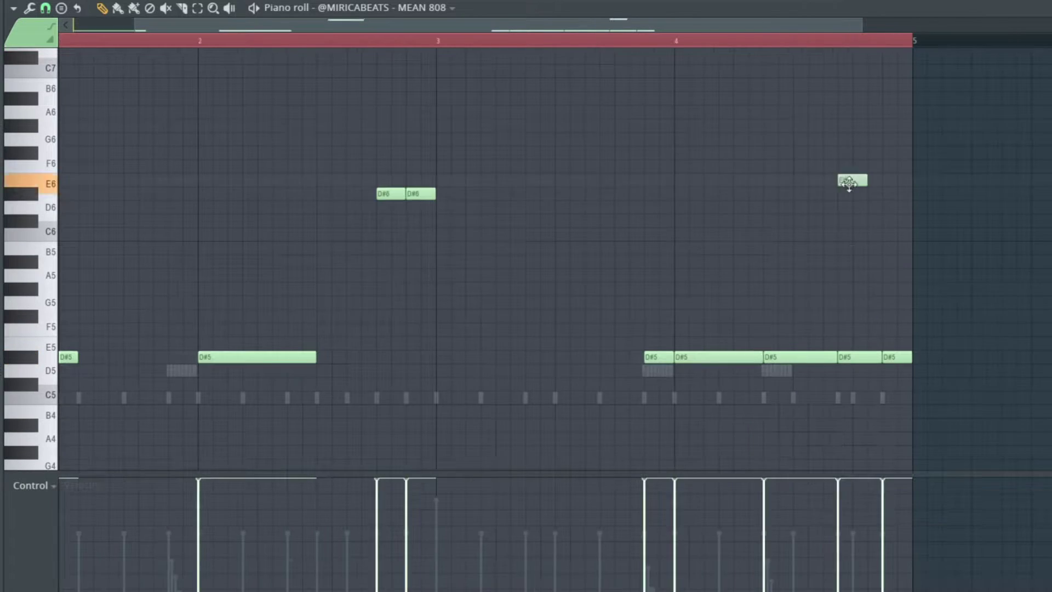
pyautogui.moveTo(850, 176); pyautogui.dragTo(849, 193)
# Step: Raise the two adjoining notes at the end of bar 2 to F#6 and F6 and play them back
pyautogui.moveTo(378, 193); pyautogui.dragTo(382, 149)
pyautogui.moveTo(412, 191); pyautogui.dragTo(412, 161)
pyautogui.press('space')
pyautogui.press('space')
# Step: Add a matching pair of F#6 and F6 notes in the second half of bar 3 and play back the pattern
pyautogui.click(551, 160)
pyautogui.moveTo(552, 161); pyautogui.dragTo(556, 148)
pyautogui.click(621, 166)
pyautogui.moveTo(625, 167); pyautogui.dragTo(594, 167)
pyautogui.press('space')
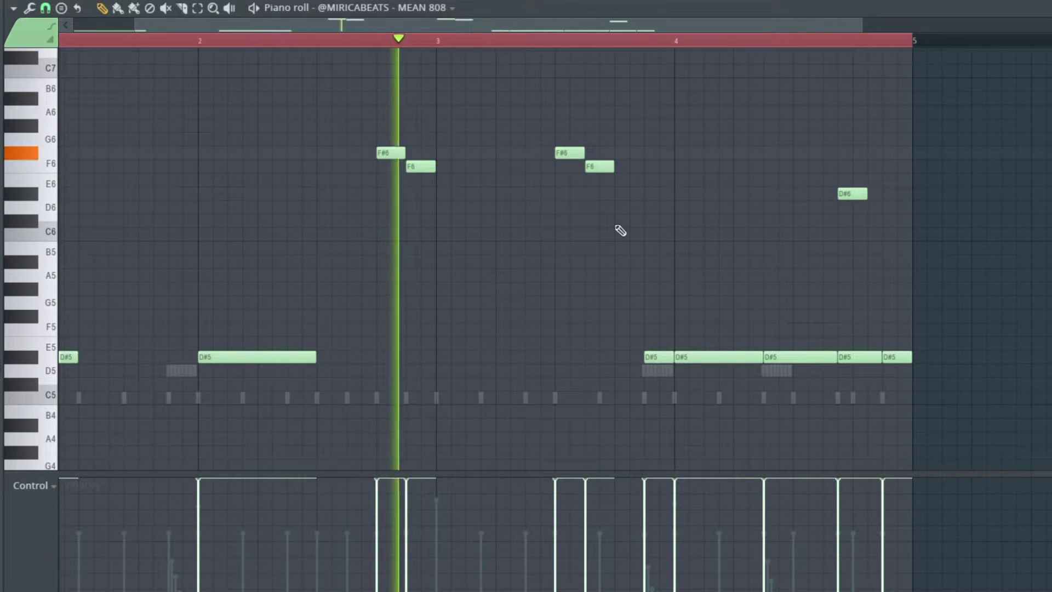
pyautogui.press('space')
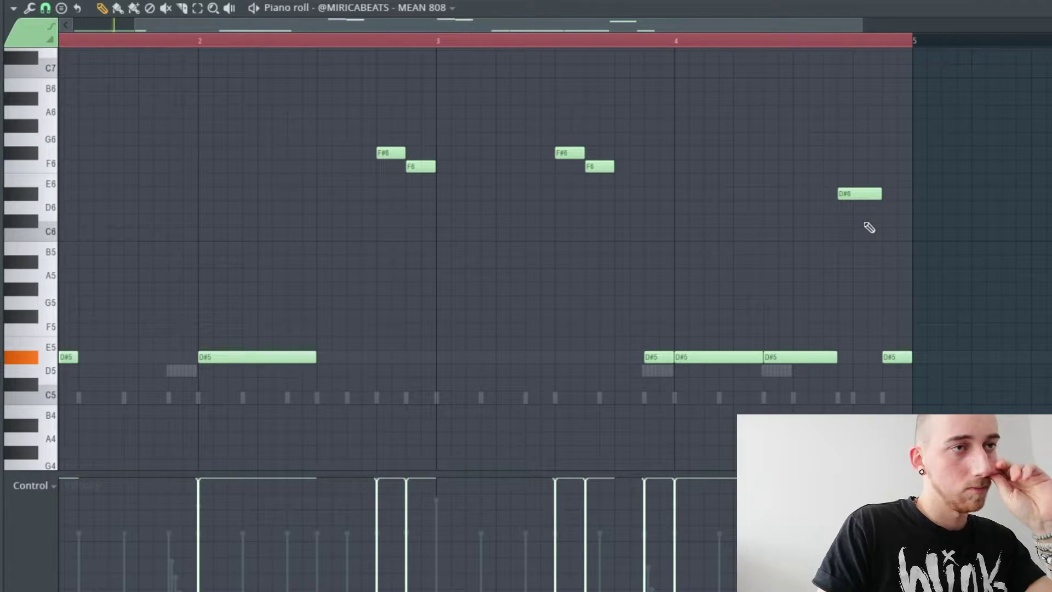
# Step: Transpose the five high notes in bars 2 to 4 up one octave to F#7, F7 and D#7 and play back the pattern
pyautogui.moveTo(542, 244); pyautogui.dragTo(614, 287)
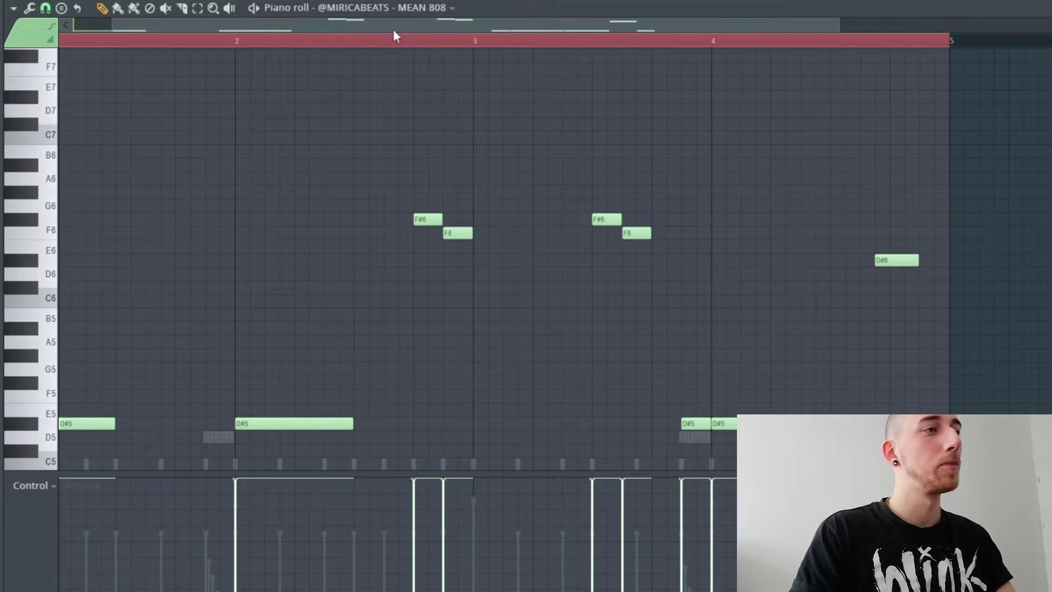
pyautogui.moveTo(364, 117); pyautogui.dragTo(931, 326)
pyautogui.hotkey('ctrl', 'Up')
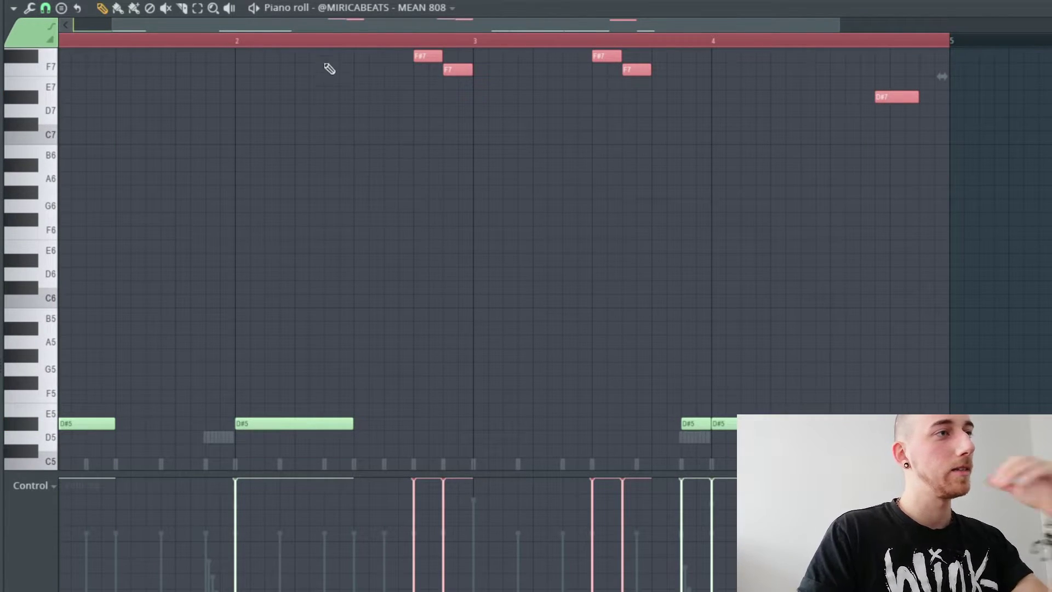
pyautogui.press('space')
pyautogui.press('space')
pyautogui.hotkey('ctrl', 'Down')
pyautogui.keyDown('ctrl'); pyautogui.click(372, 137); pyautogui.keyUp('ctrl')
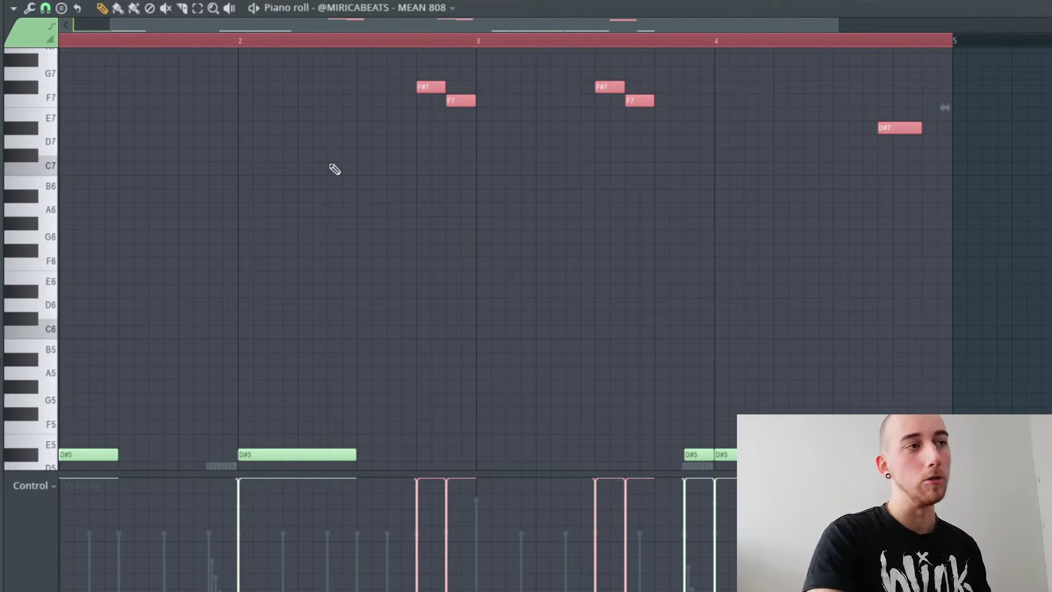
pyautogui.press('space')
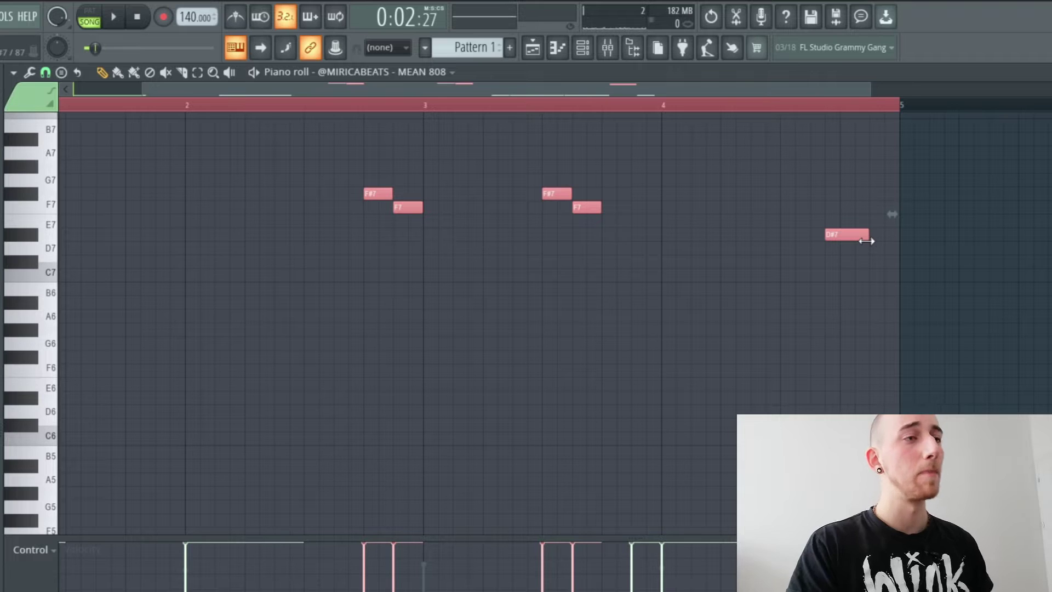
# Step: Shorten the F#7 and F7 notes to one step each and the D#7 note to two steps, and play back the pattern
pyautogui.moveTo(866, 241); pyautogui.dragTo(852, 244)
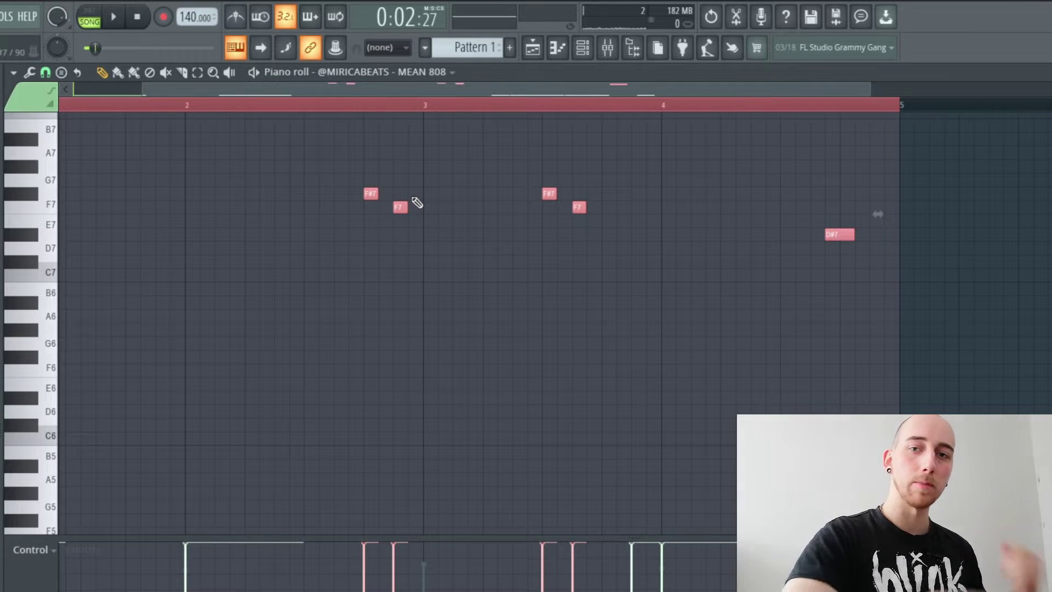
pyautogui.press('space')
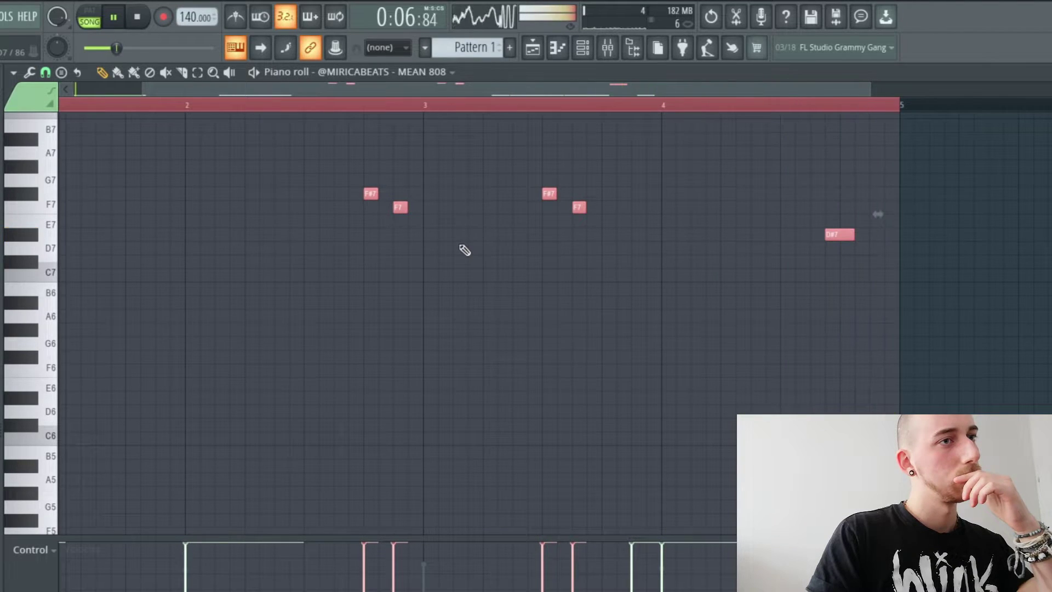
pyautogui.press('space')
# Step: Place short D#5 notes directly below the F#7 and F7 notes in bars 2 and 3
pyautogui.moveTo(425, 293); pyautogui.dragTo(442, 249)
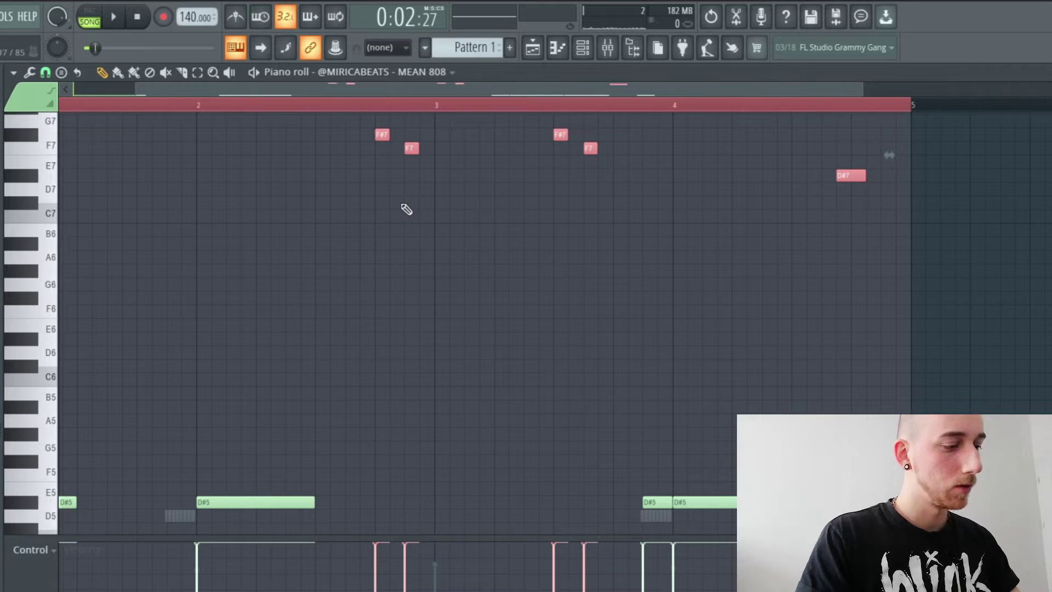
pyautogui.moveTo(384, 185)
pyautogui.mouseDown()
pyautogui.moveTo(396, 347)
pyautogui.moveTo(389, 488)
pyautogui.moveTo(416, 495)
pyautogui.moveTo(399, 437)
pyautogui.moveTo(380, 467)
pyautogui.moveTo(411, 456)
pyautogui.mouseUp()
pyautogui.keyDown('ctrl'); pyautogui.click(391, 498); pyautogui.keyUp('ctrl')
pyautogui.click(587, 466)
pyautogui.moveTo(587, 467); pyautogui.dragTo(588, 454)
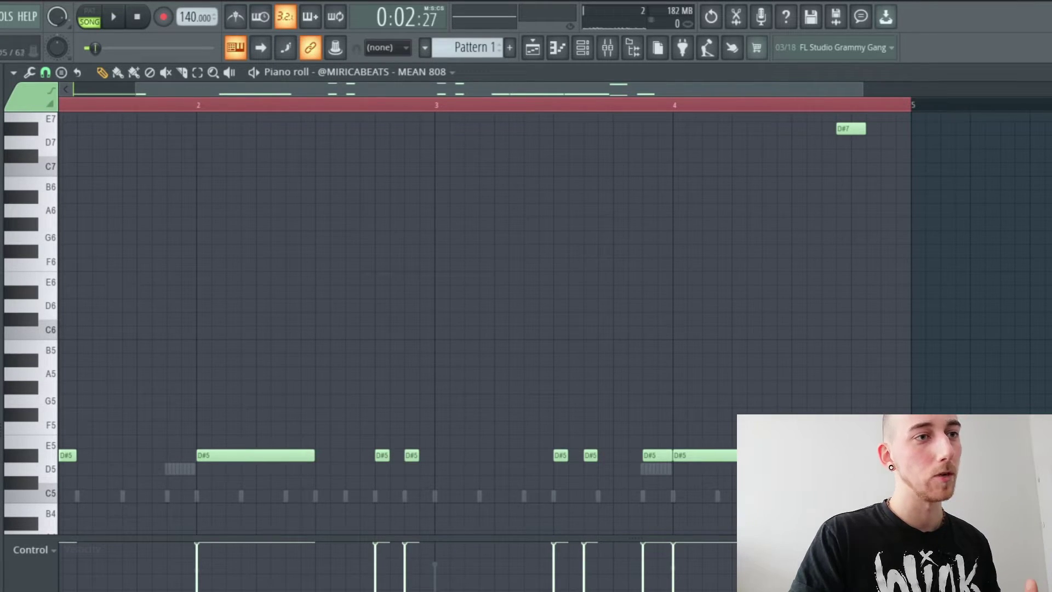
# Step: Lengthen the four short D#5 notes in bars 2 and 3 to two steps each so each pair joins up
pyautogui.moveTo(23, 495); pyautogui.dragTo(23, 454)
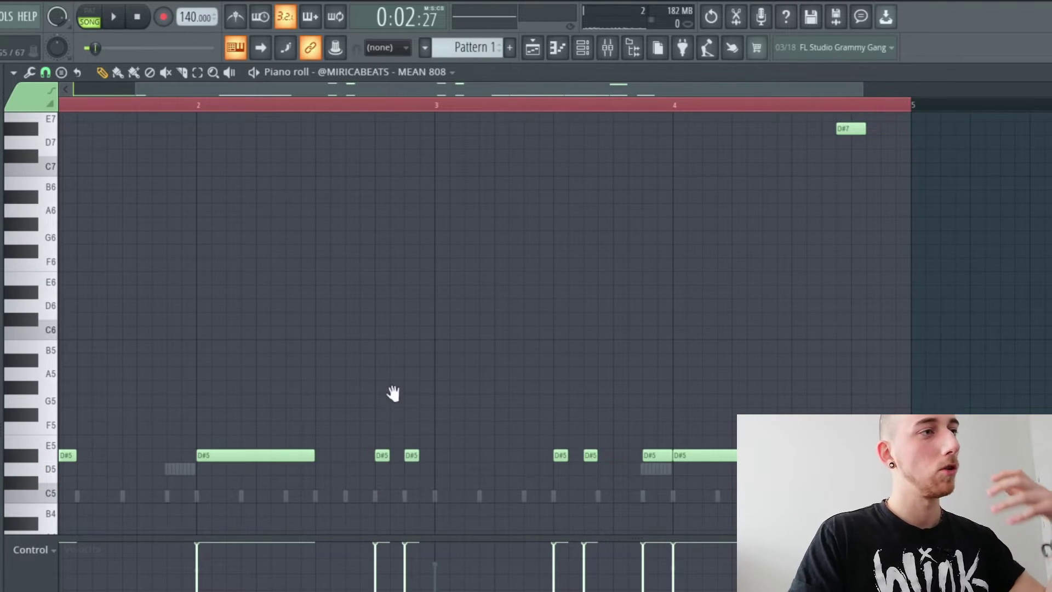
pyautogui.scroll(3, 368, 237)
pyautogui.scroll(-4, 403, 282)
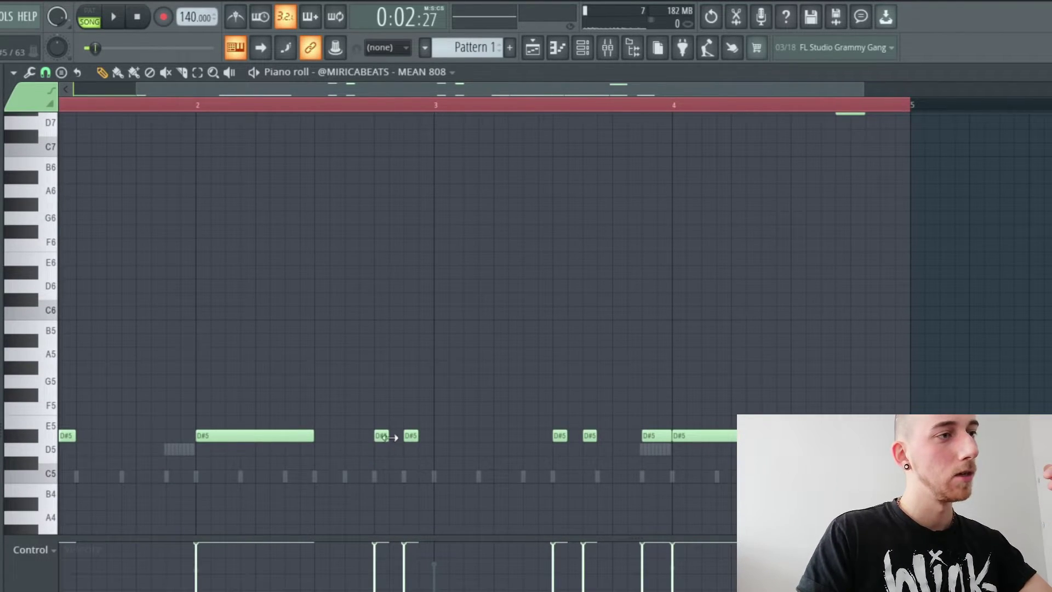
pyautogui.moveTo(427, 438); pyautogui.dragTo(434, 438)
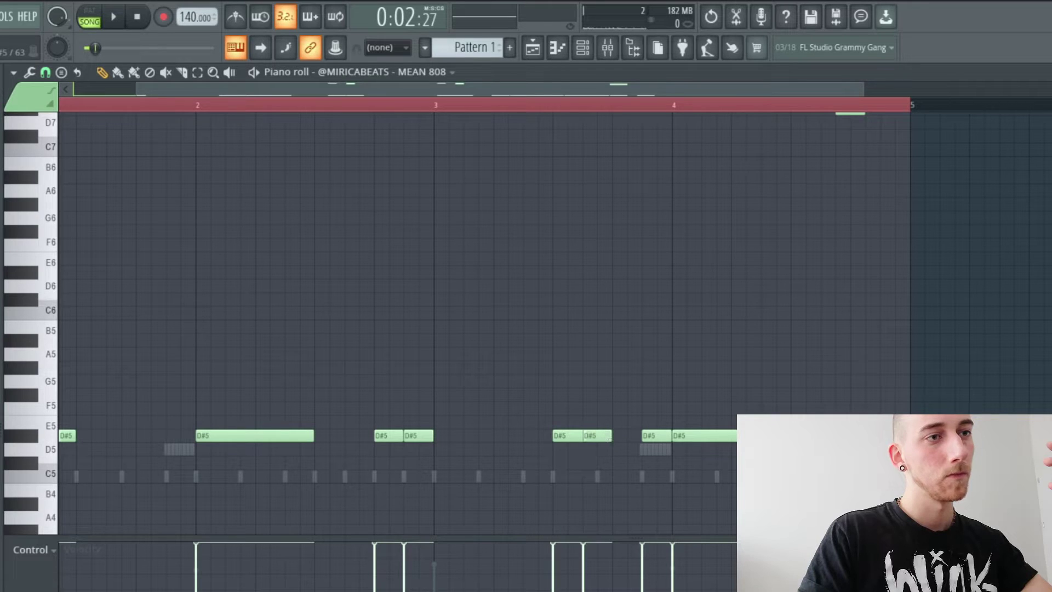
# Step: Turn on slide in the note properties of the F#7 note in bar 2
pyautogui.moveTo(824, 363); pyautogui.dragTo(807, 394)
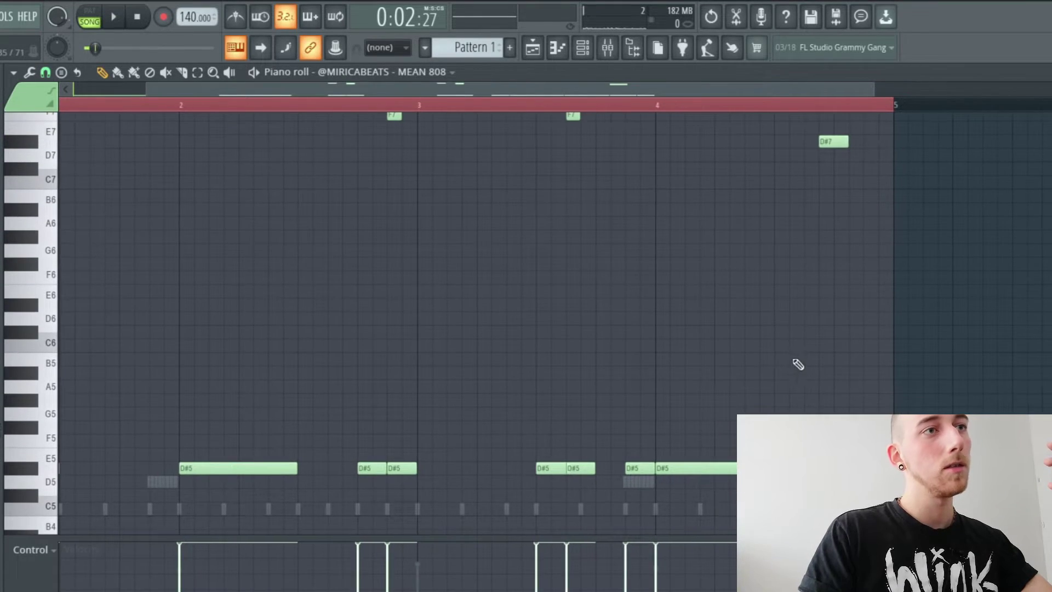
pyautogui.moveTo(576, 275); pyautogui.dragTo(580, 313)
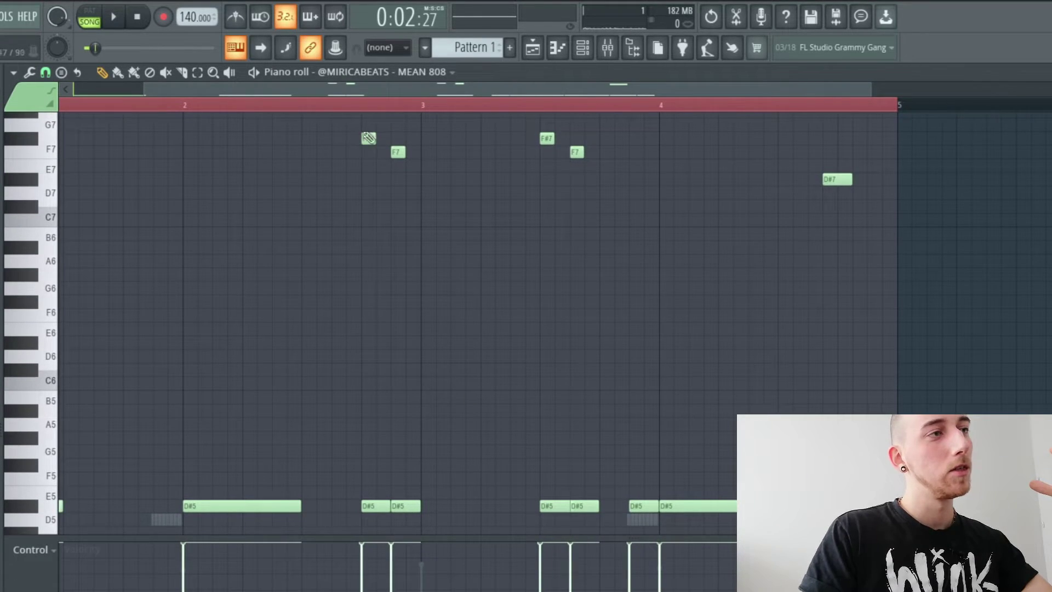
pyautogui.moveTo(467, 349); pyautogui.dragTo(451, 294)
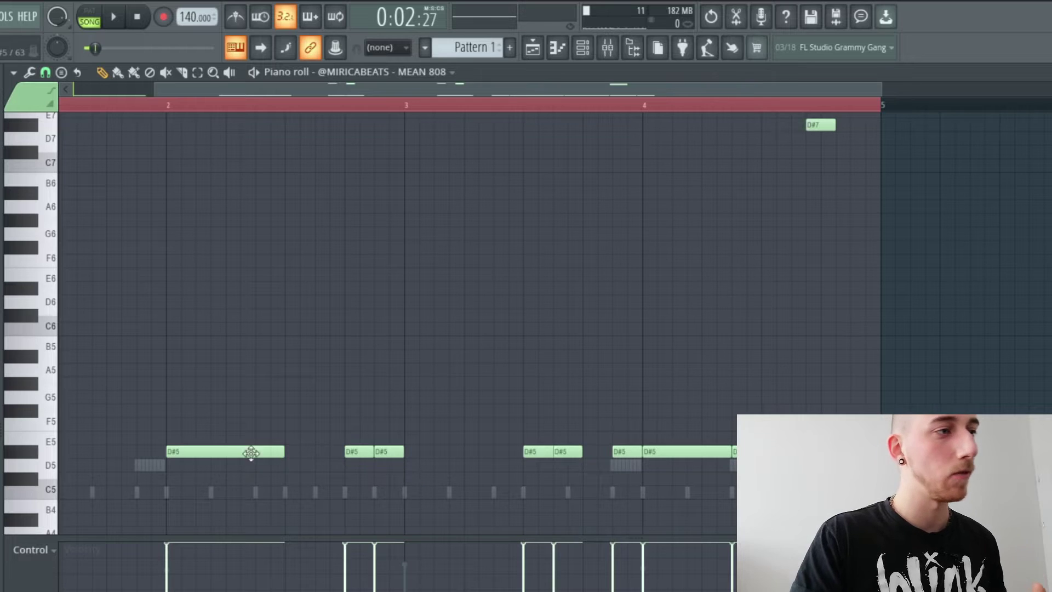
pyautogui.moveTo(469, 374); pyautogui.dragTo(529, 477)
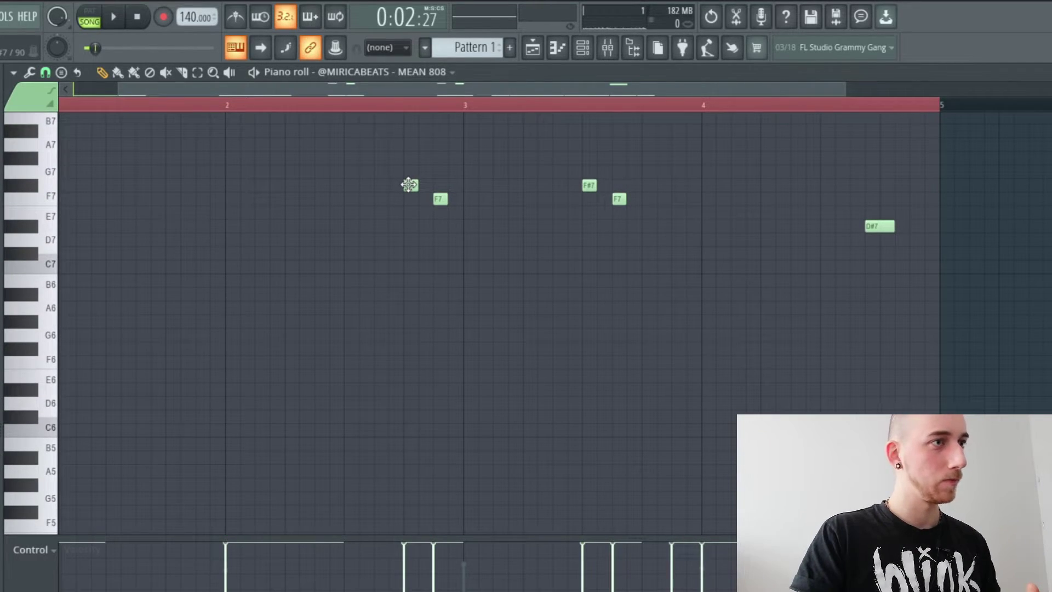
pyautogui.doubleClick(409, 185)
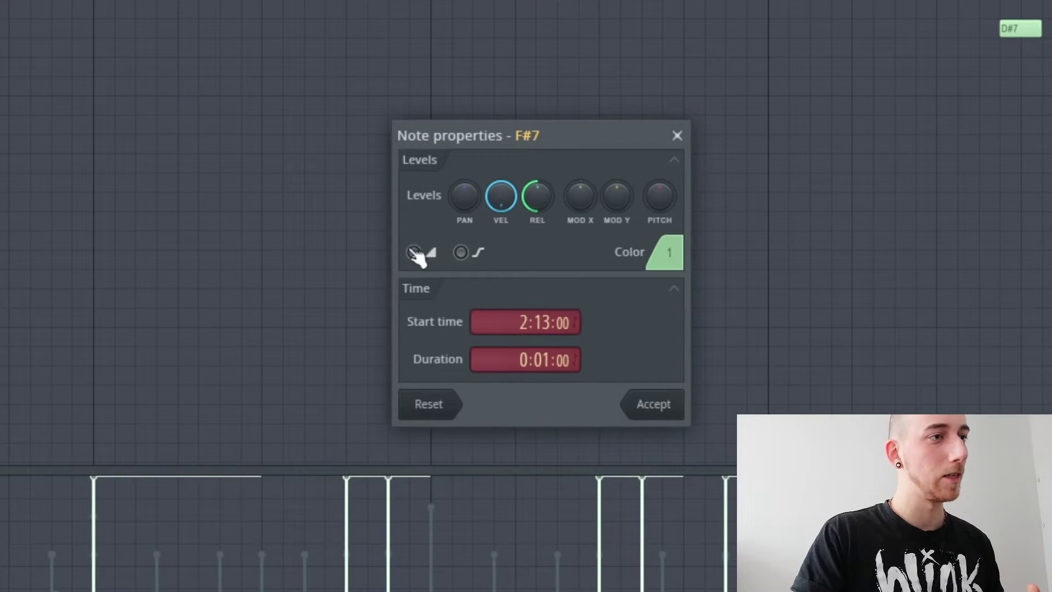
pyautogui.click(451, 384)
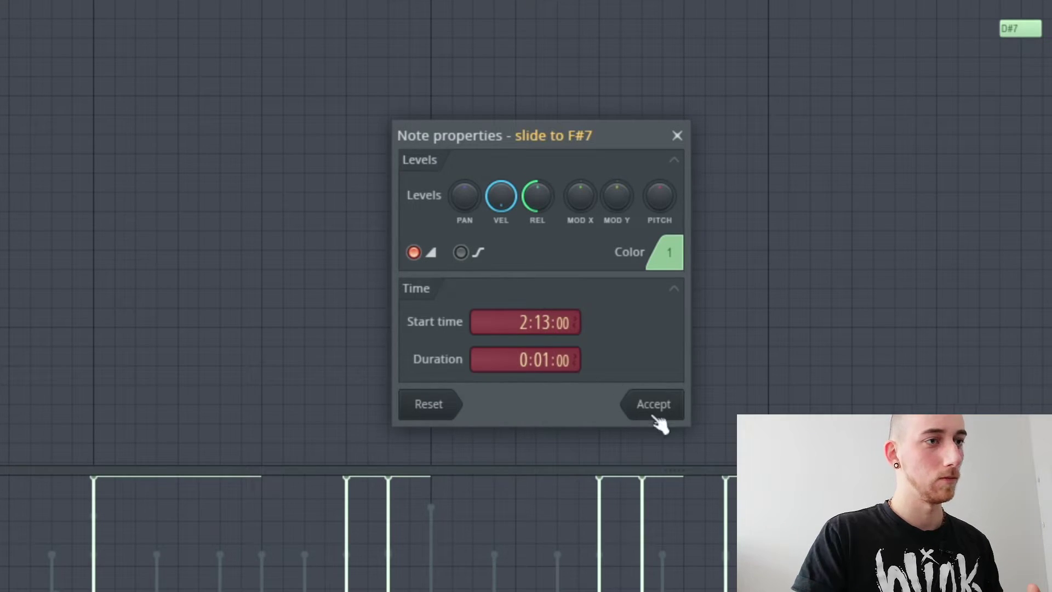
pyautogui.click(620, 491)
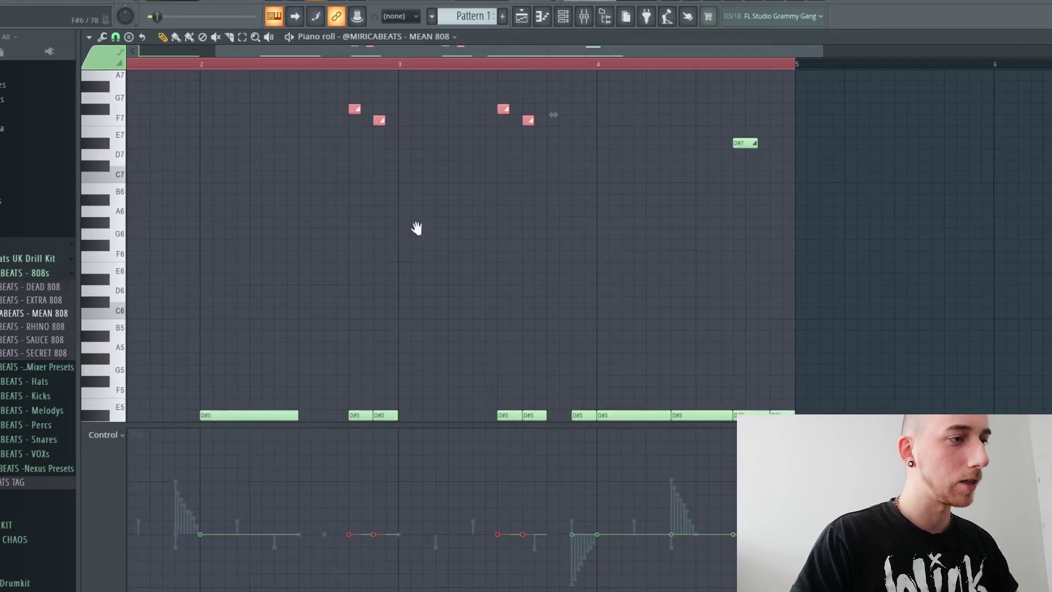
# Step: Pan the F#7 and F7 slide notes in bars 2 and 3 hard to opposite sides within each pair and play back the pattern
pyautogui.scroll(-1, 415, 228)
pyautogui.scroll(2, 406, 233)
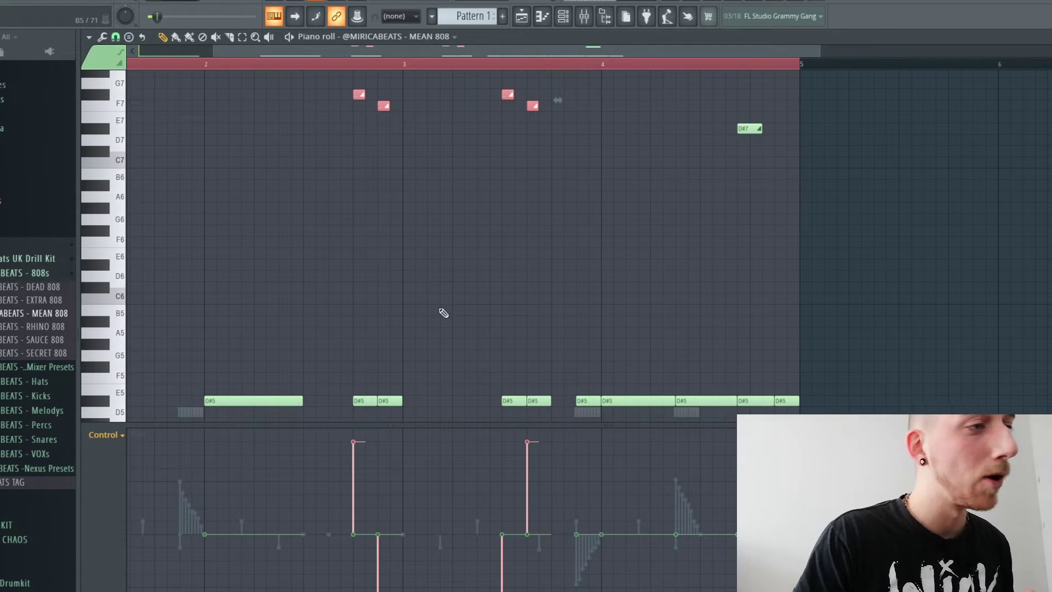
pyautogui.moveTo(440, 310)
pyautogui.mouseDown()
pyautogui.moveTo(439, 271)
pyautogui.moveTo(445, 312)
pyautogui.mouseUp()
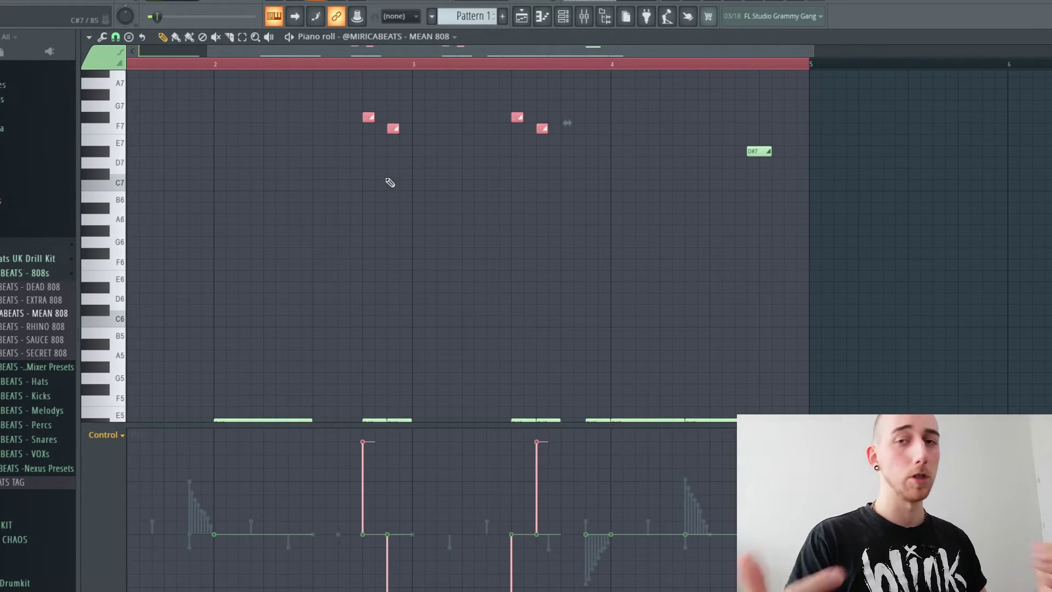
pyautogui.moveTo(382, 214); pyautogui.dragTo(383, 153)
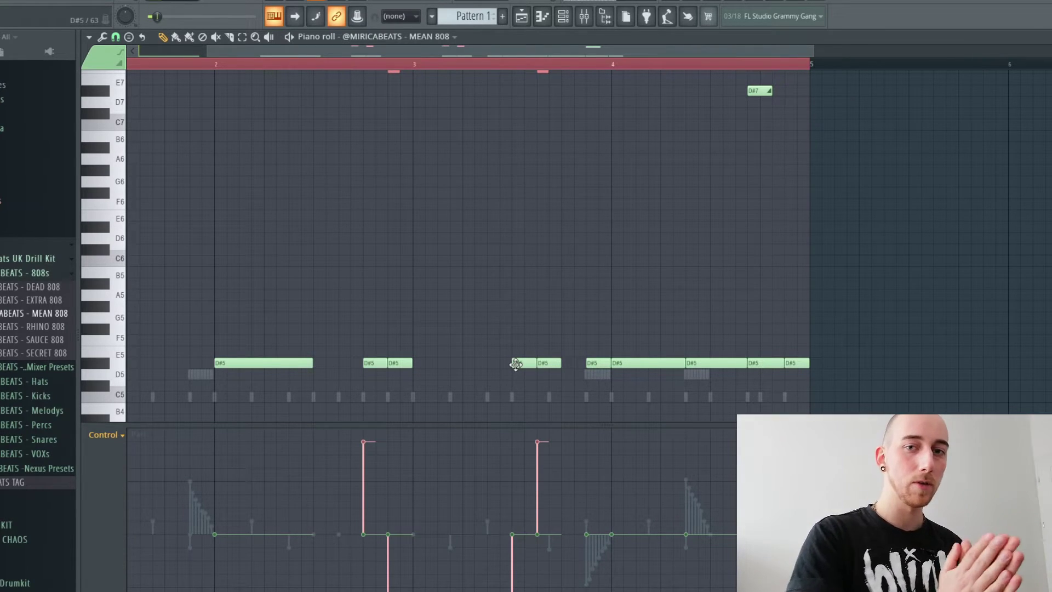
pyautogui.press('space')
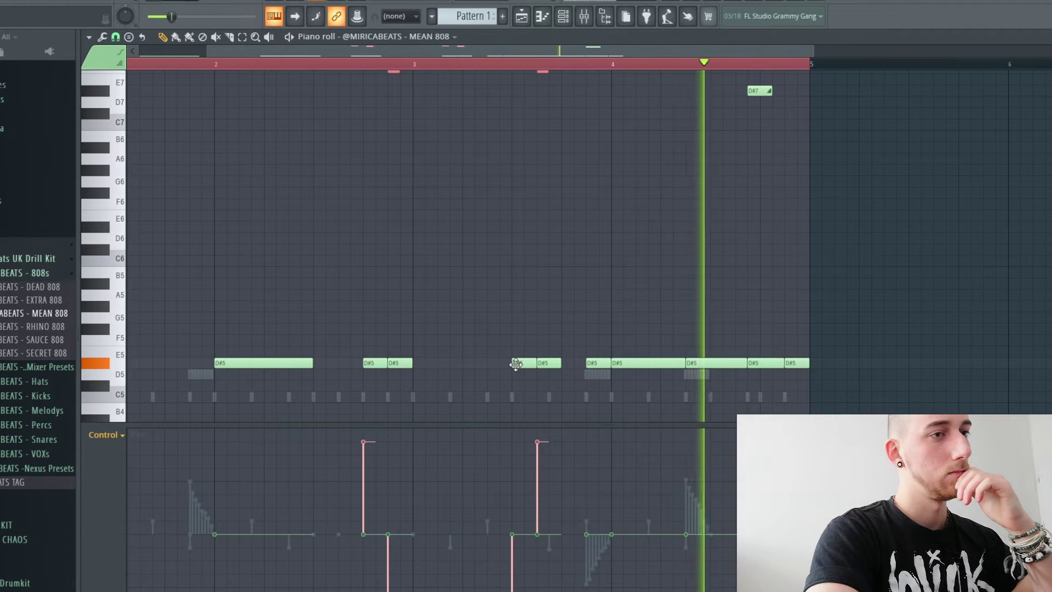
# Step: Try the two slide notes in bar 3 one octave higher at F#8 and F8 and play back the pattern
pyautogui.moveTo(520, 343); pyautogui.dragTo(514, 383)
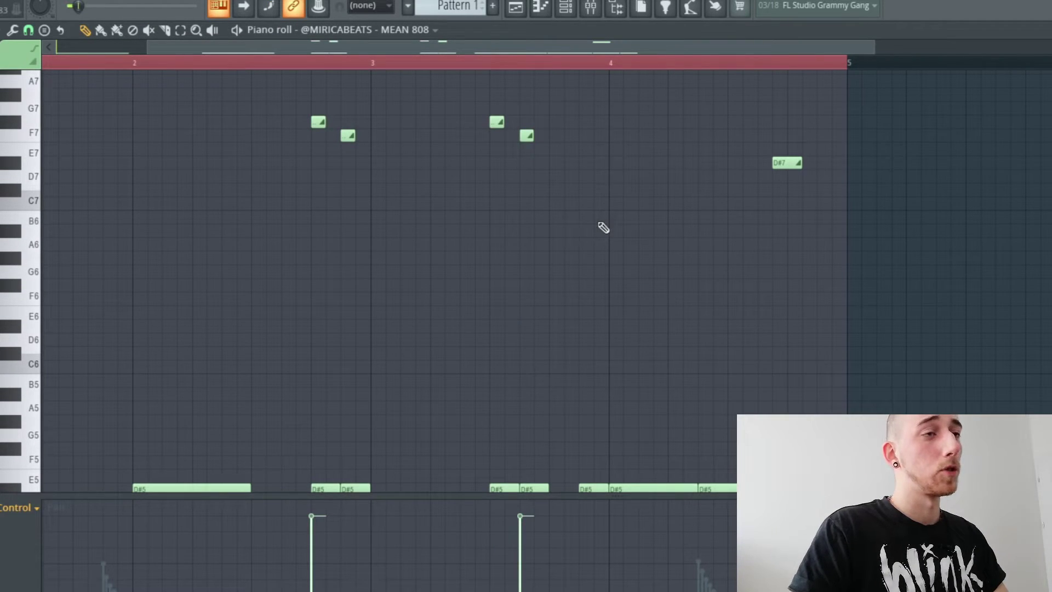
pyautogui.moveTo(602, 227); pyautogui.dragTo(453, 253)
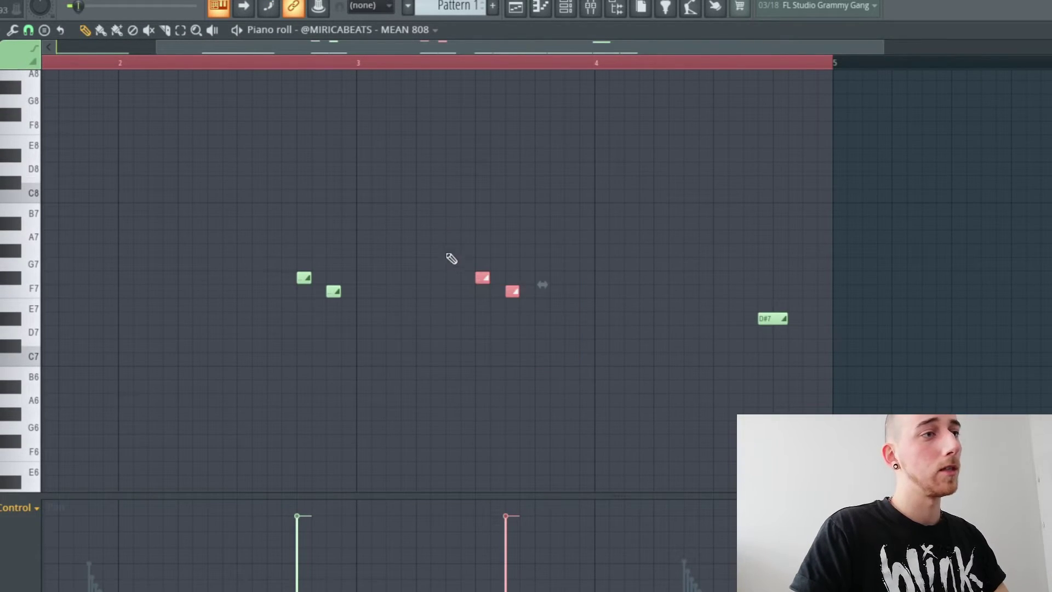
pyautogui.press('space')
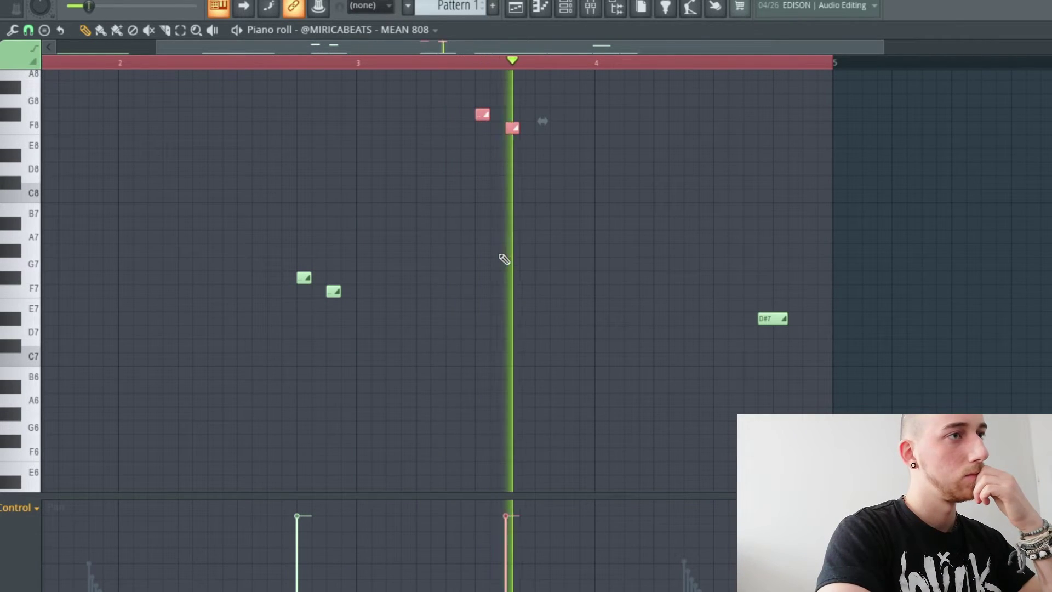
pyautogui.press('space')
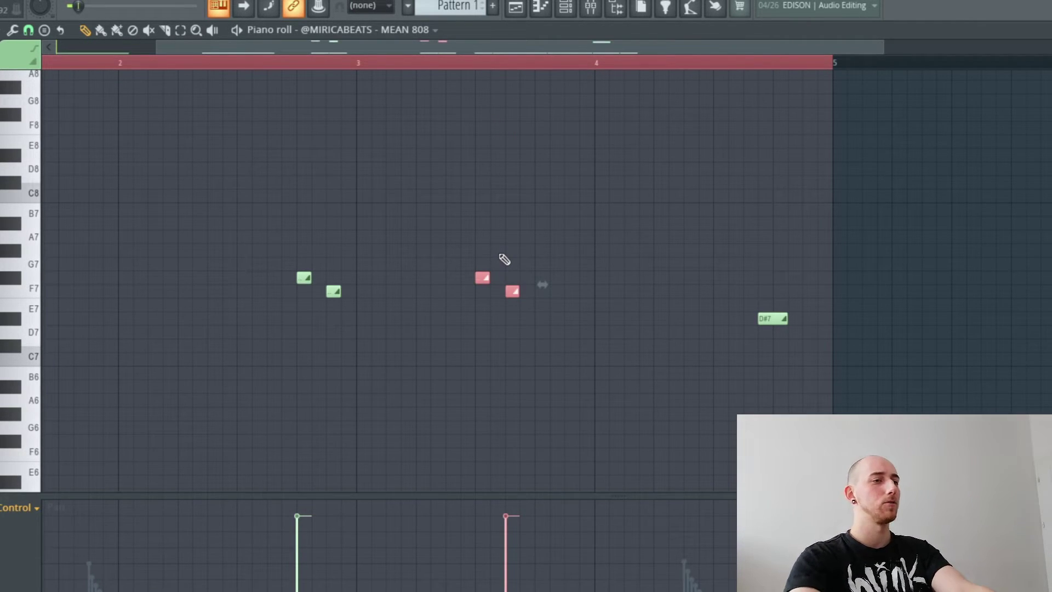
# Step: Transpose the F7 slide note in bar 3 down one octave to F6 and play back the pattern
pyautogui.click(544, 301)
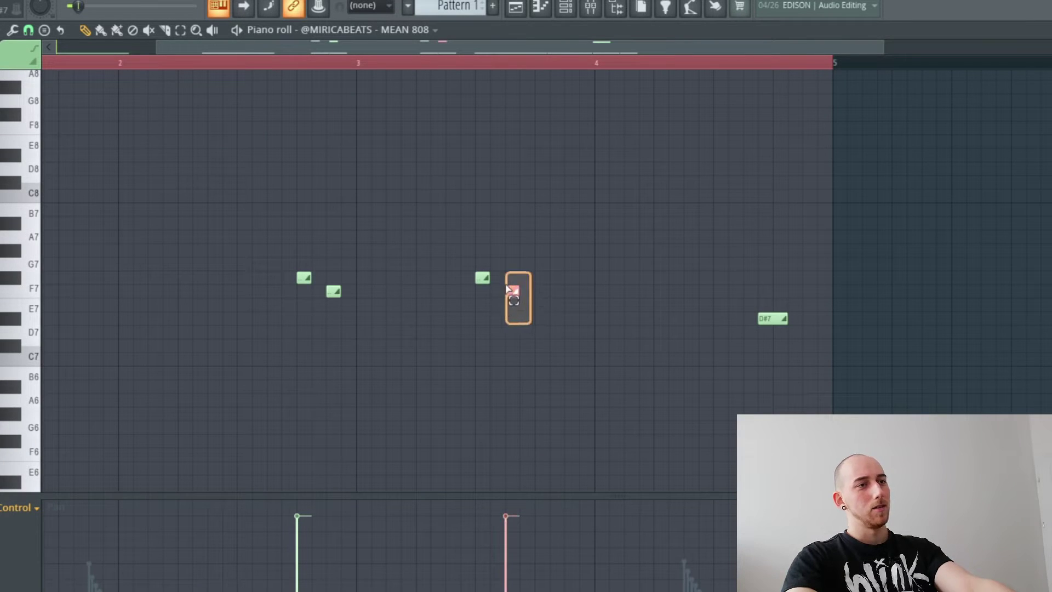
pyautogui.press('space')
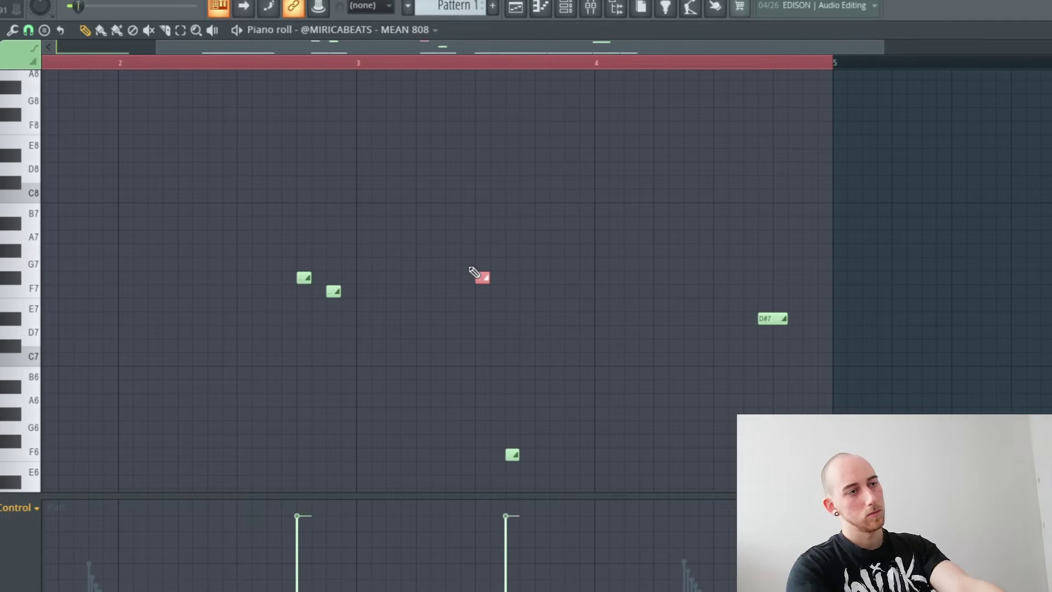
# Step: Transpose the F#7 slide note in bar 3 down one octave to F#6 and play back the pattern
pyautogui.press('space')
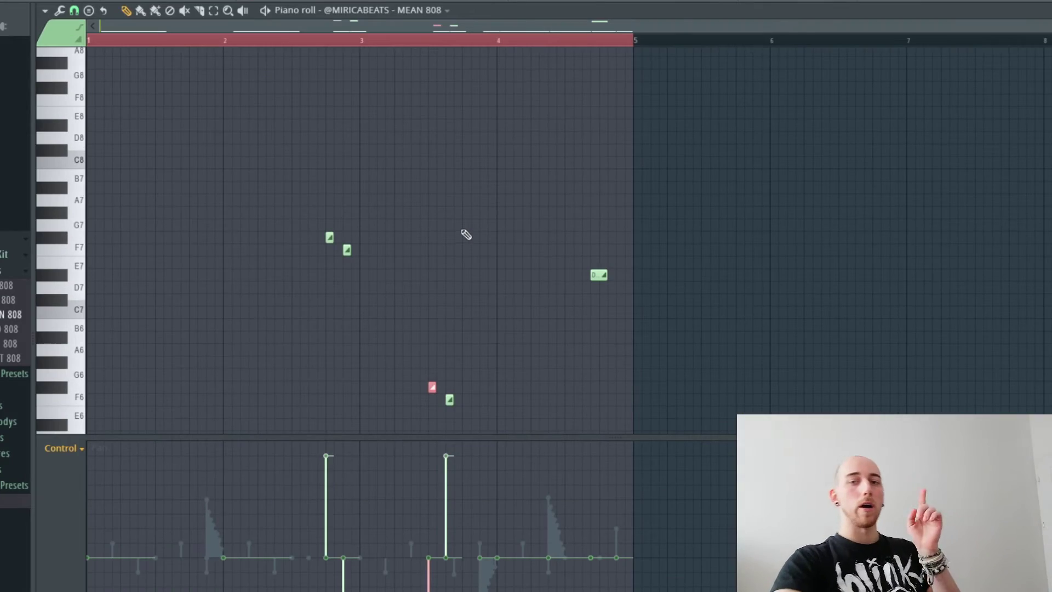
pyautogui.scroll(-3, 432, 263)
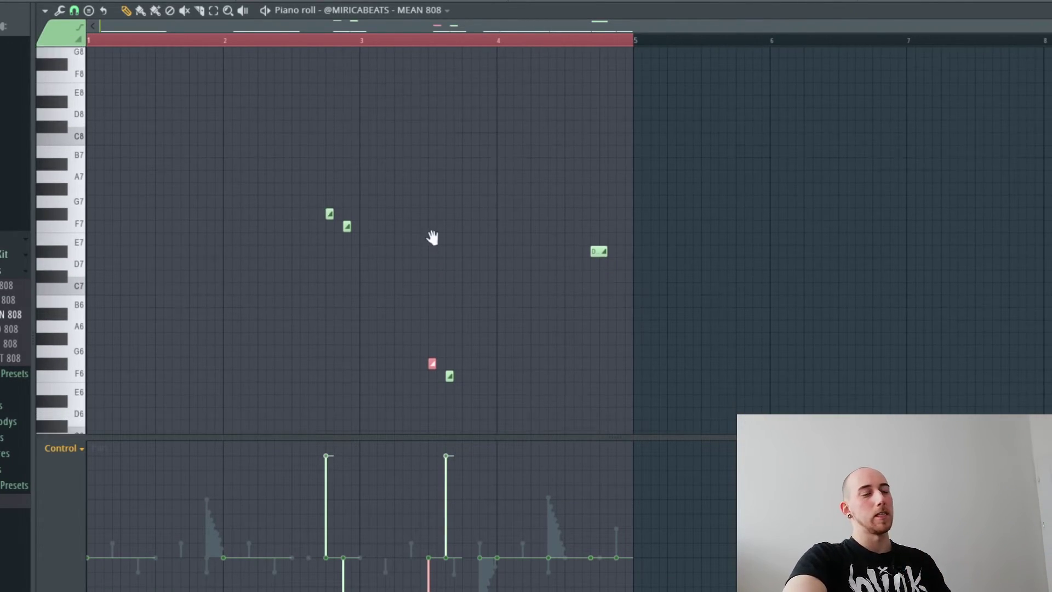
pyautogui.scroll(1, 417, 214)
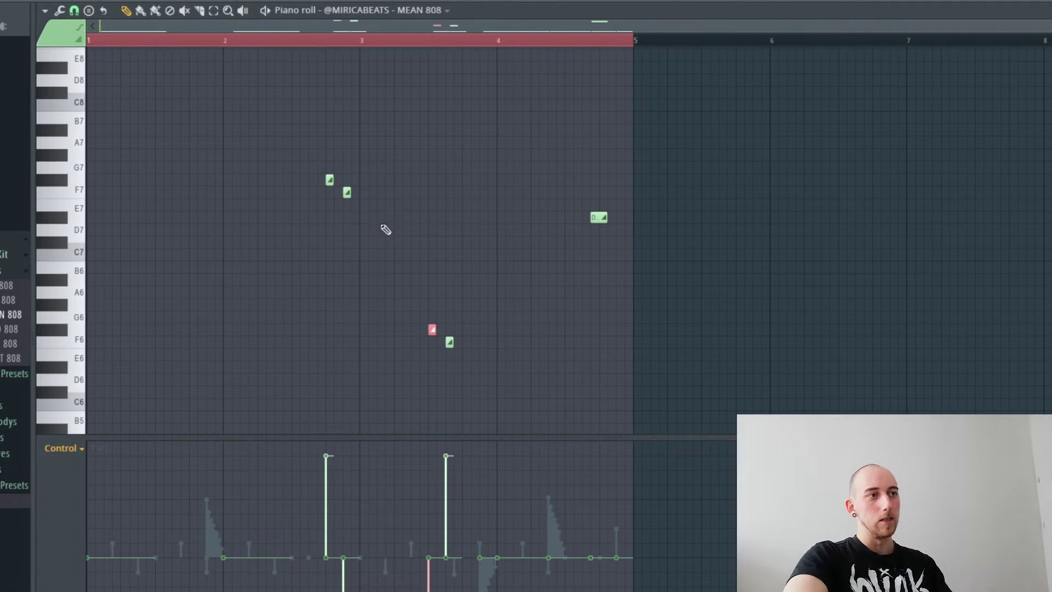
pyautogui.scroll(1, 406, 256)
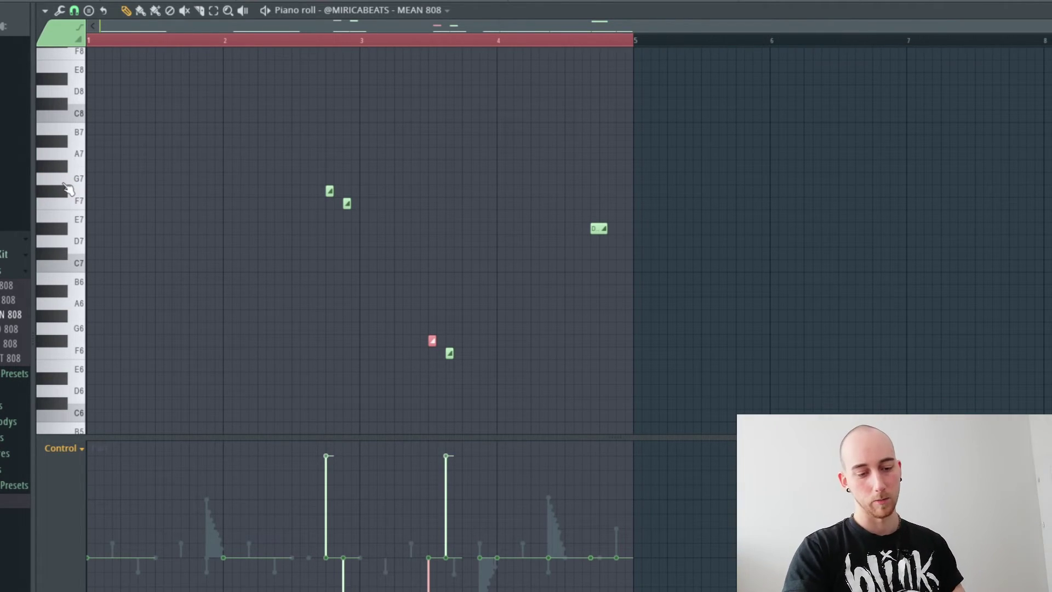
pyautogui.scroll(-5, 352, 256)
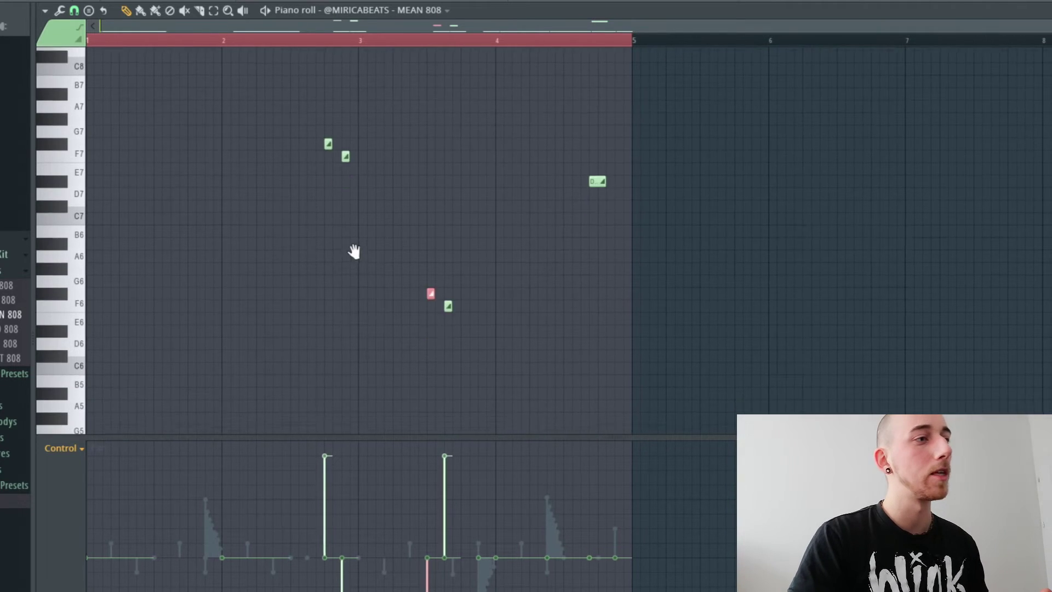
pyautogui.scroll(3, 333, 183)
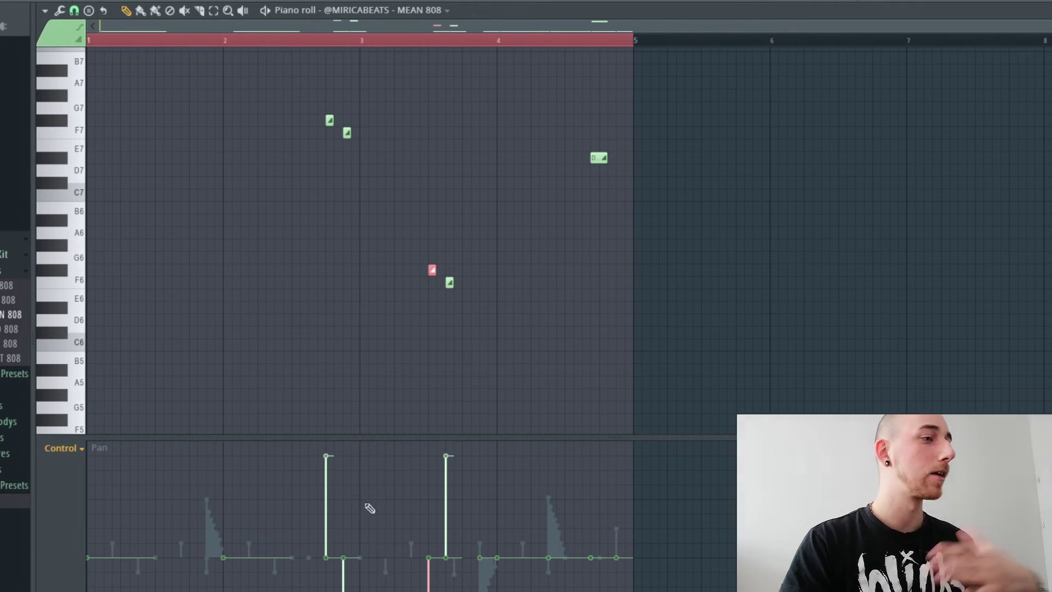
pyautogui.scroll(-2, 280, 339)
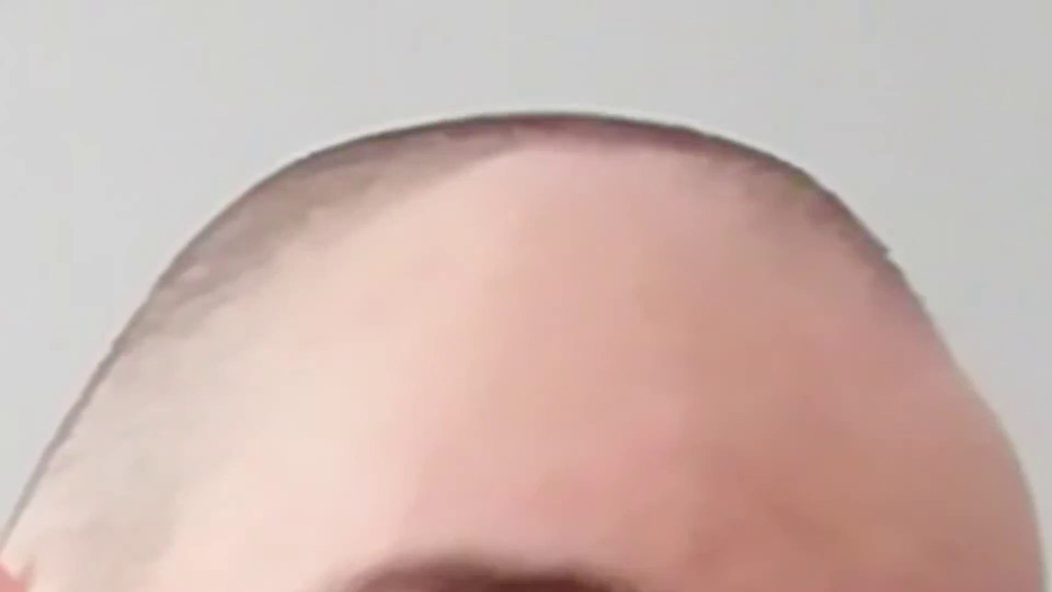